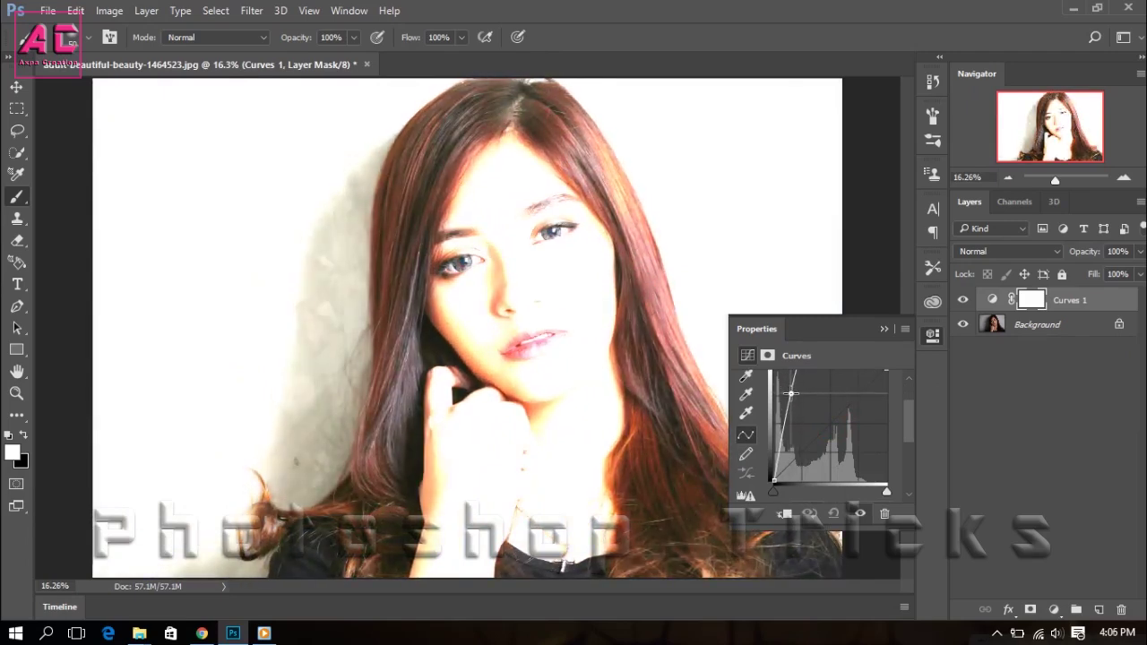
Hide the Curves 1 layer and add a second Curves adjustment layer with its curve pulled down to darken the photo.
click(884, 329)
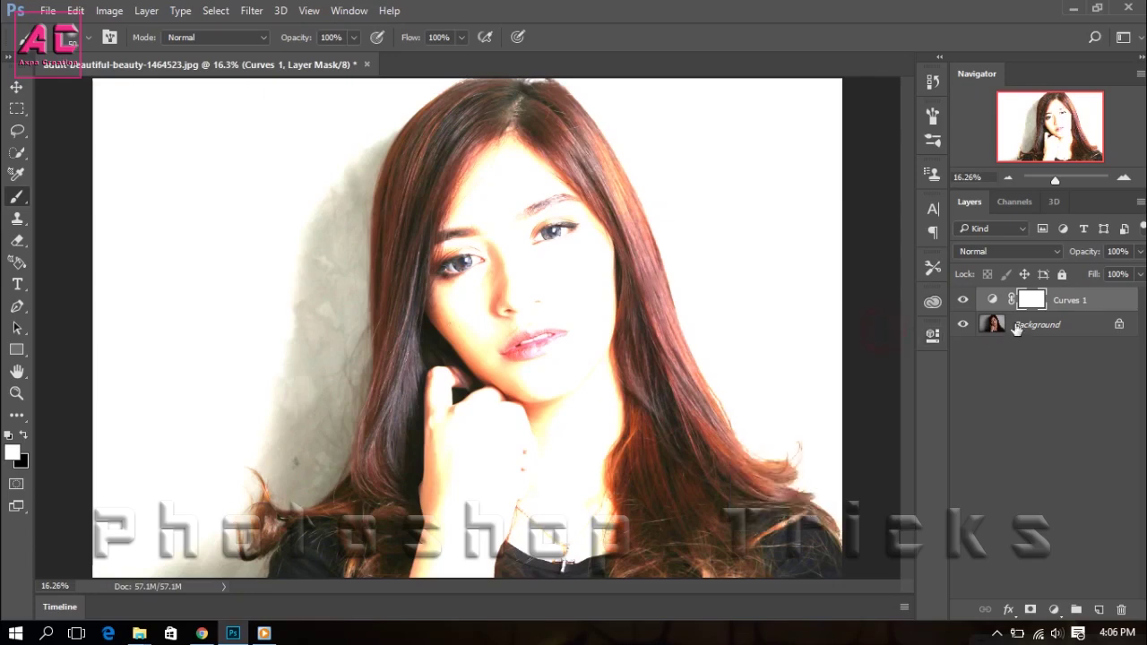
click(964, 300)
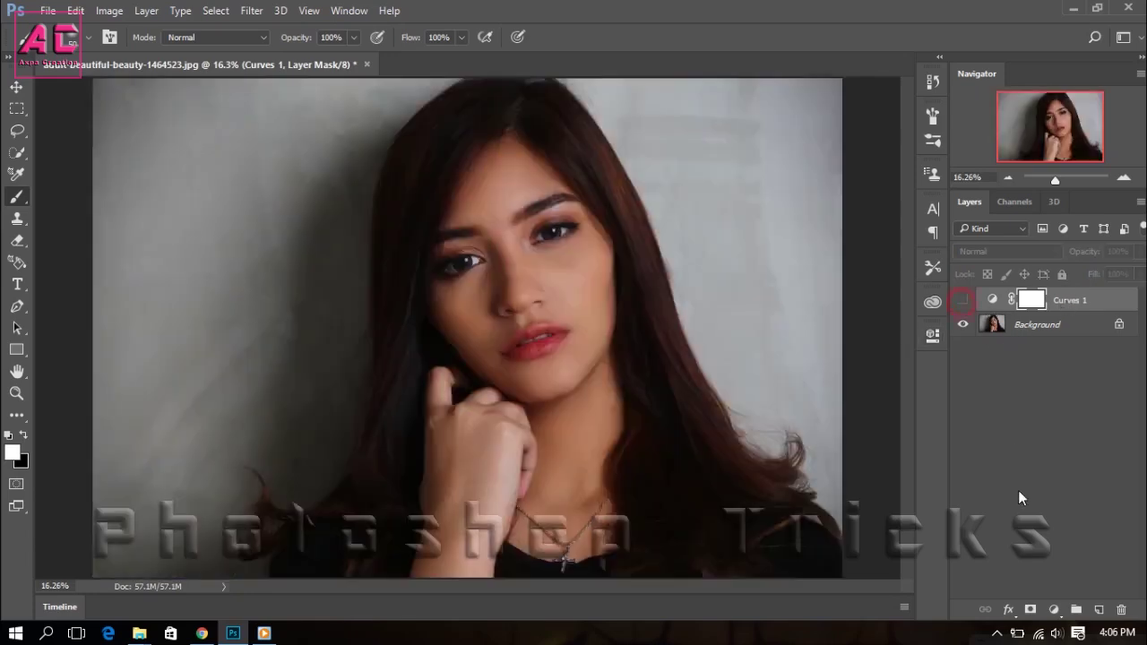
click(1054, 608)
click(1036, 334)
drag(841, 425, 820, 472)
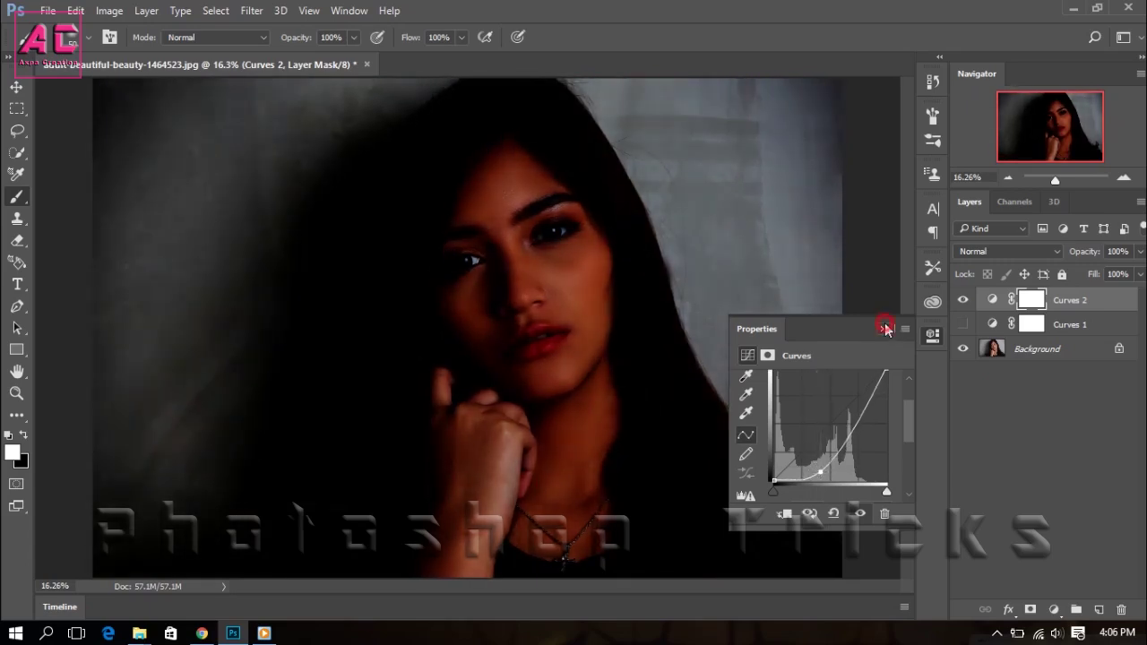
click(885, 327)
Rename the darkening curves layer Dark and the brightening curves layer Brite.
double_click(1073, 302)
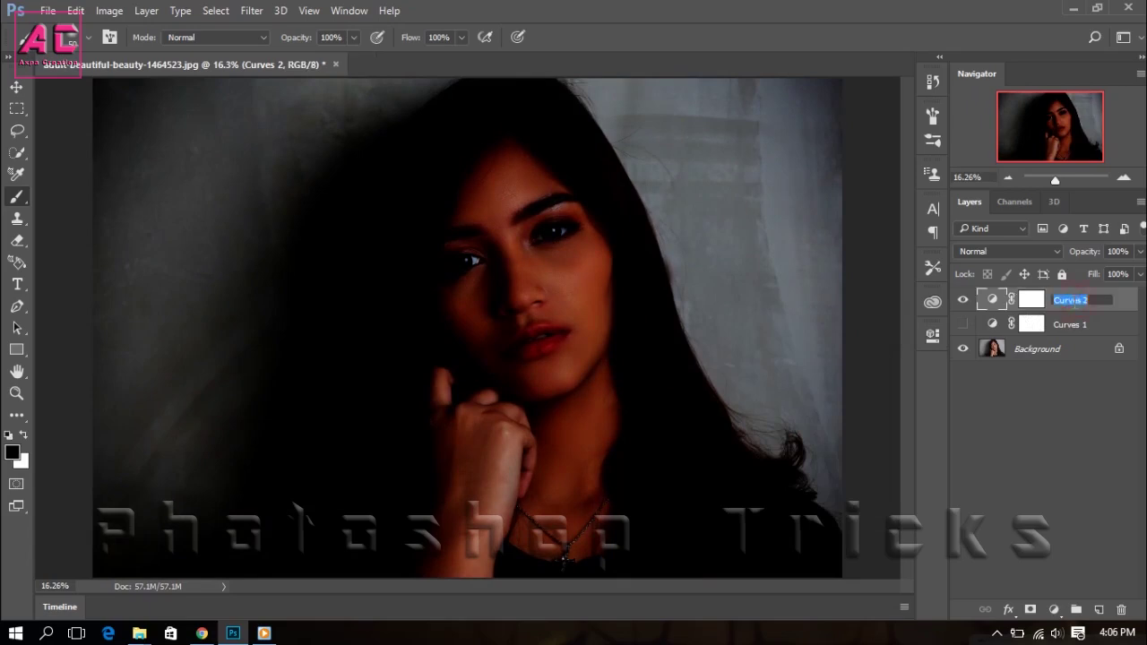
text(Dark)
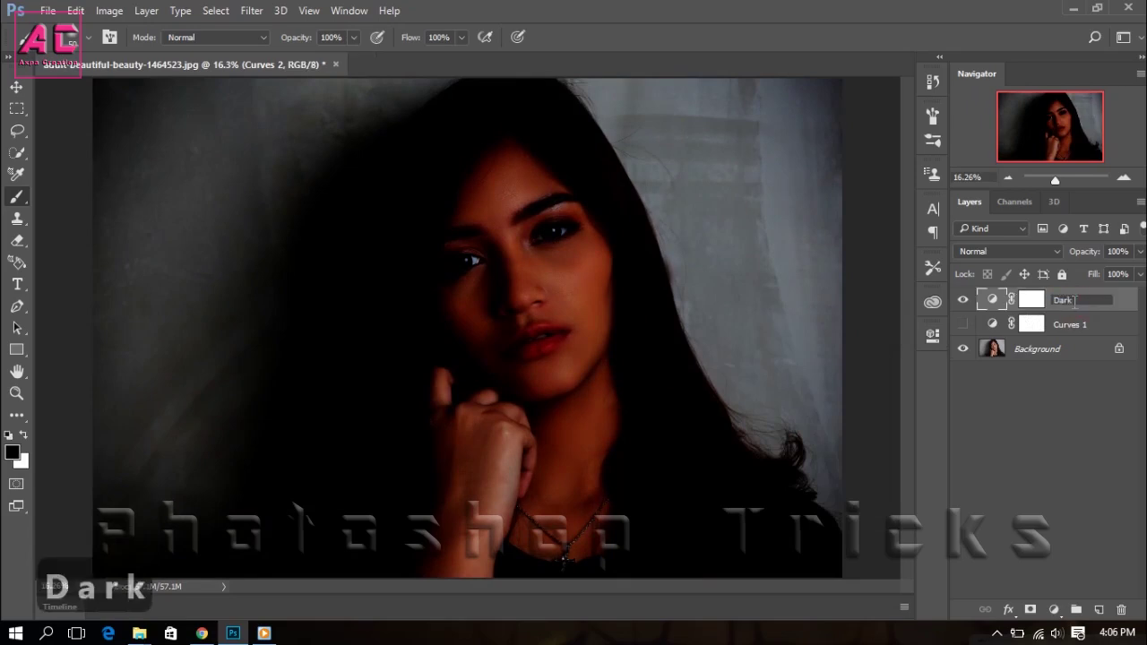
key(Return)
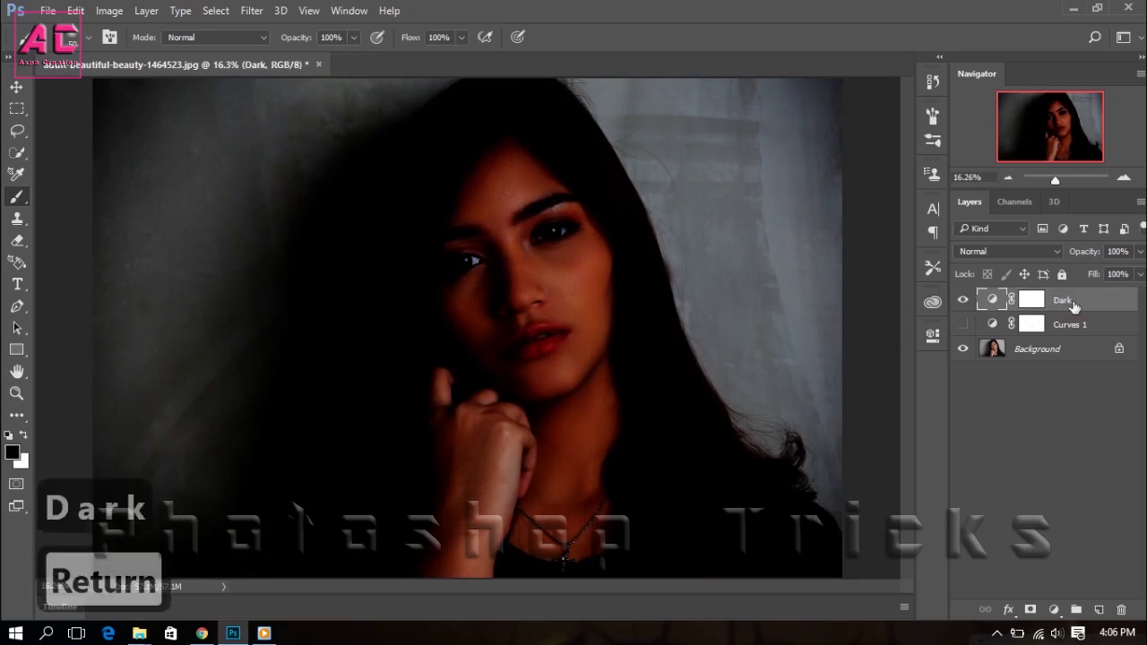
double_click(1073, 324)
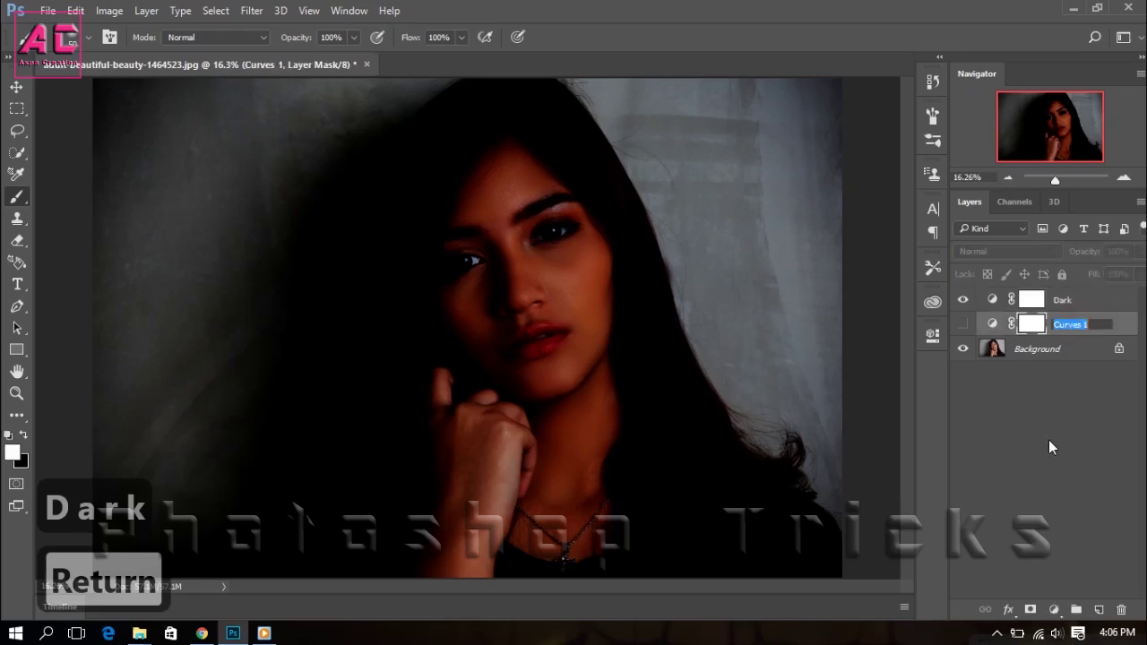
text(Brite)
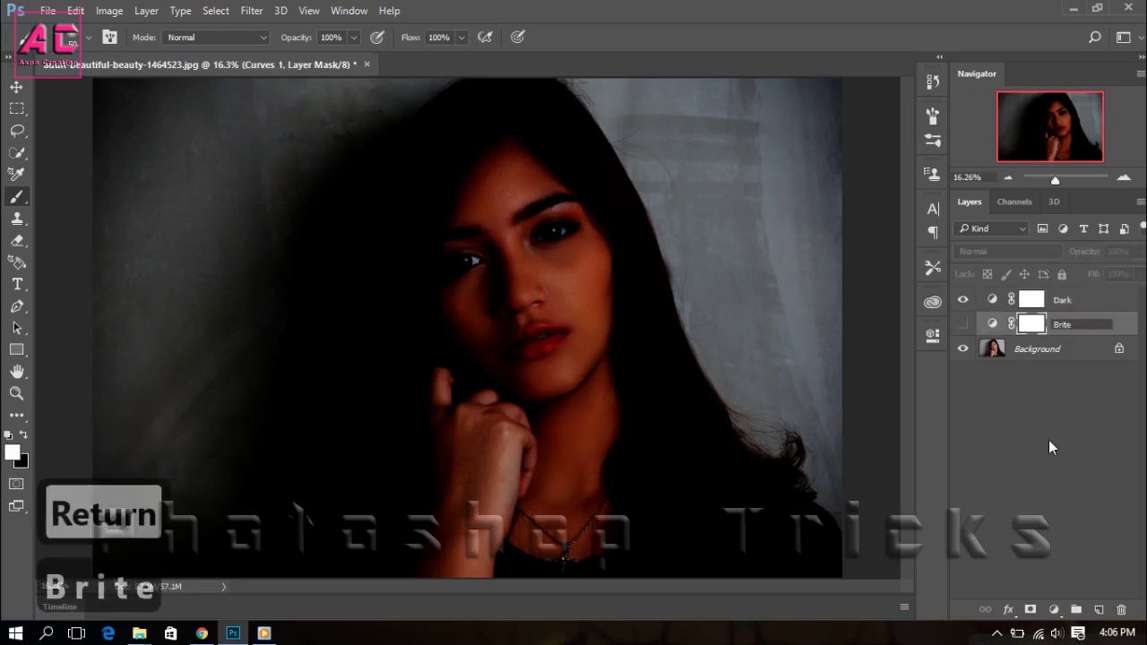
key(Return)
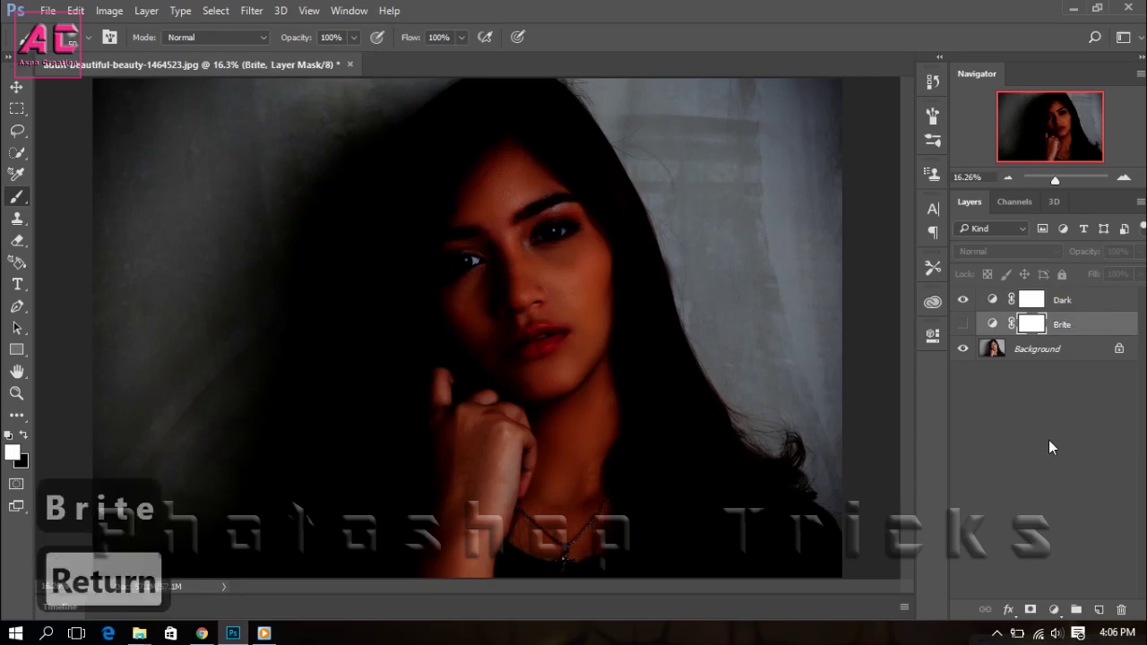
Show the Brite layer and invert the masks of both the Dark and Brite layers to black.
click(963, 324)
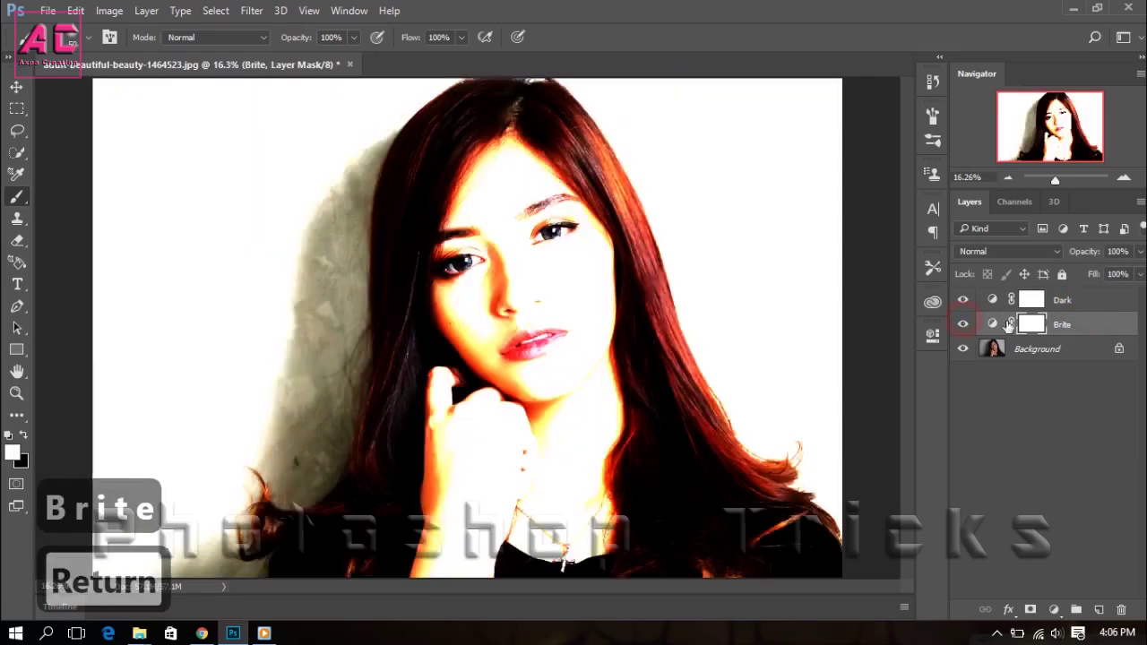
click(1033, 299)
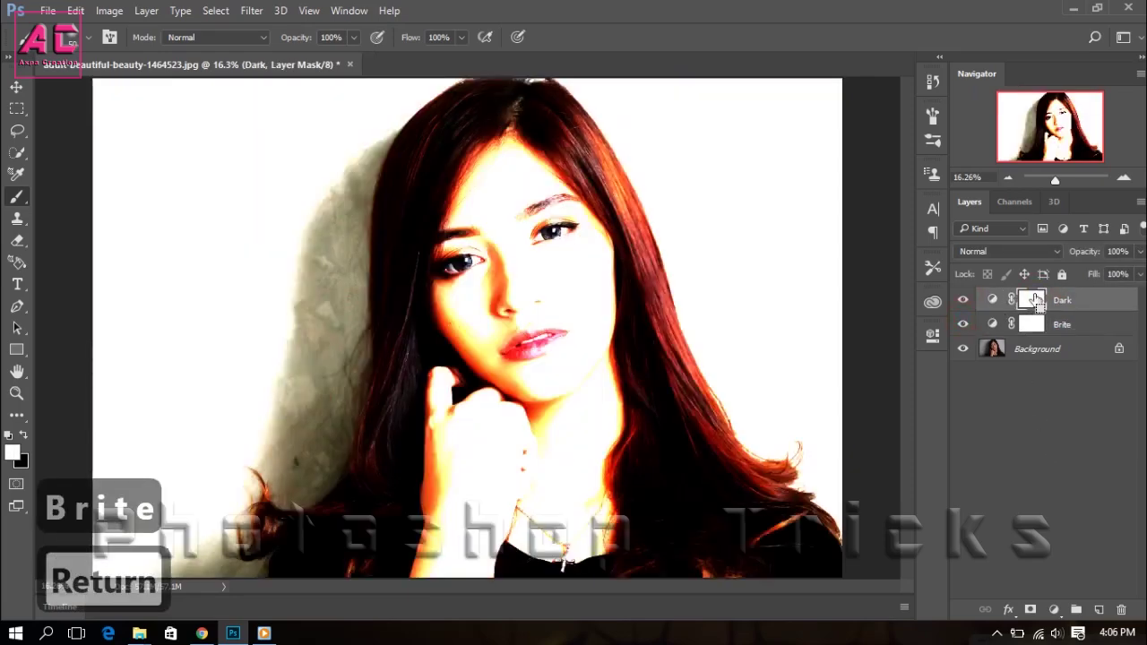
key(ctrl+i)
click(1036, 327)
key(ctrl+i)
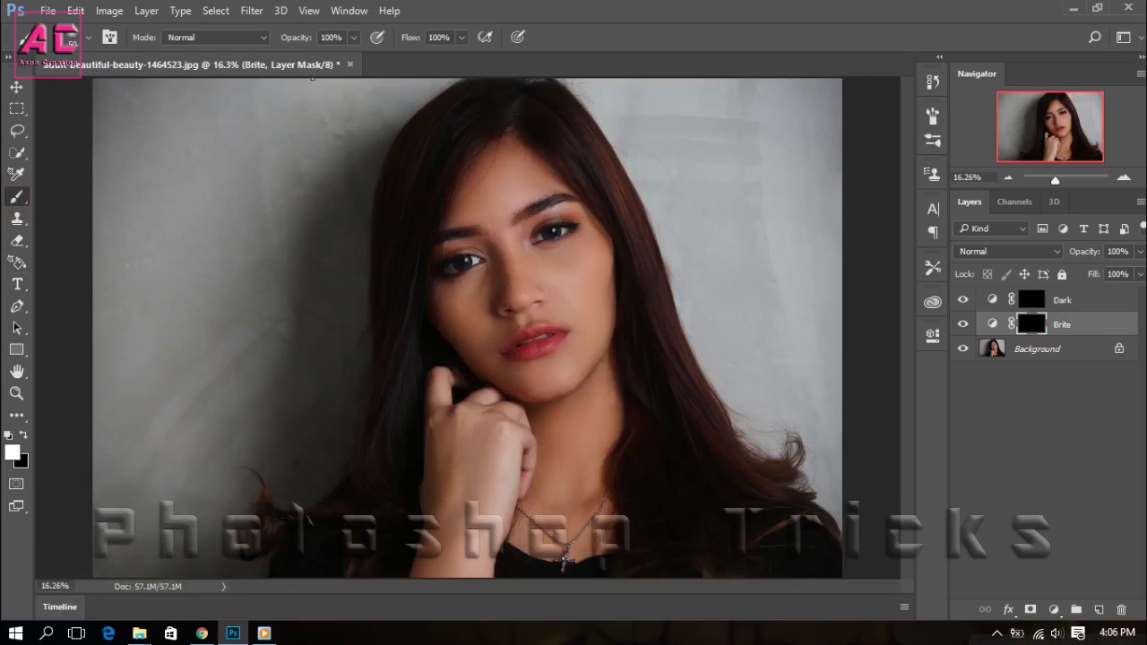
Paint white highlight strokes on the Brite mask over the centre of the forehead and the spot between the brows.
scroll(553, 239, up, 5)
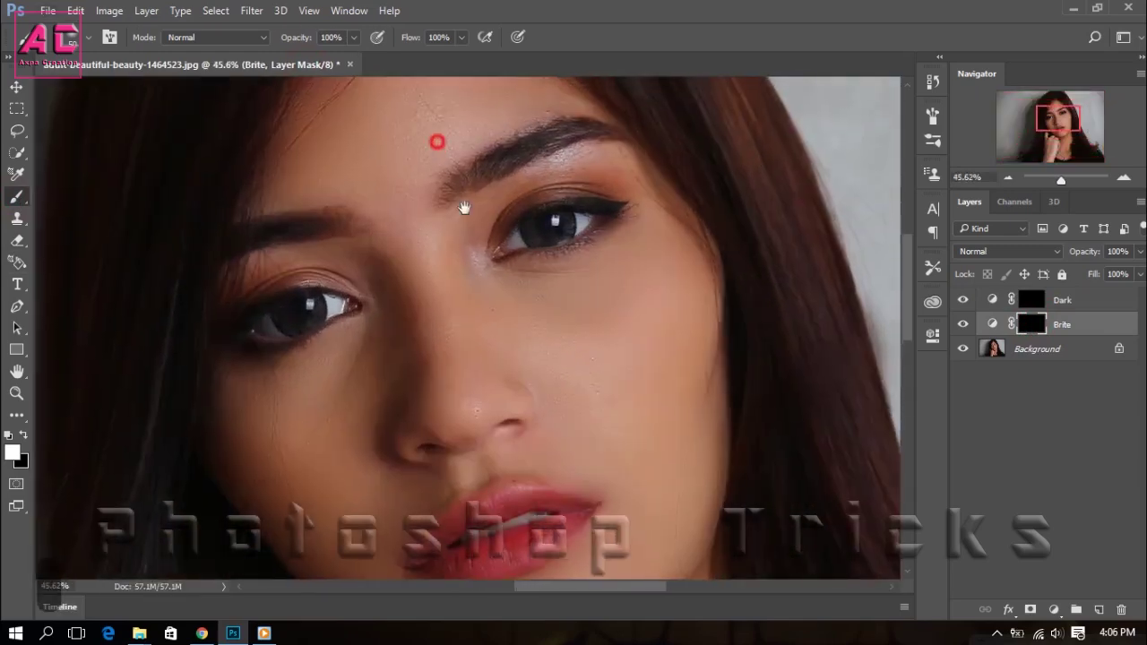
mouse_move(418, 102)
mouse_down()
mouse_move(500, 293)
mouse_move(510, 363)
mouse_move(489, 307)
mouse_up()
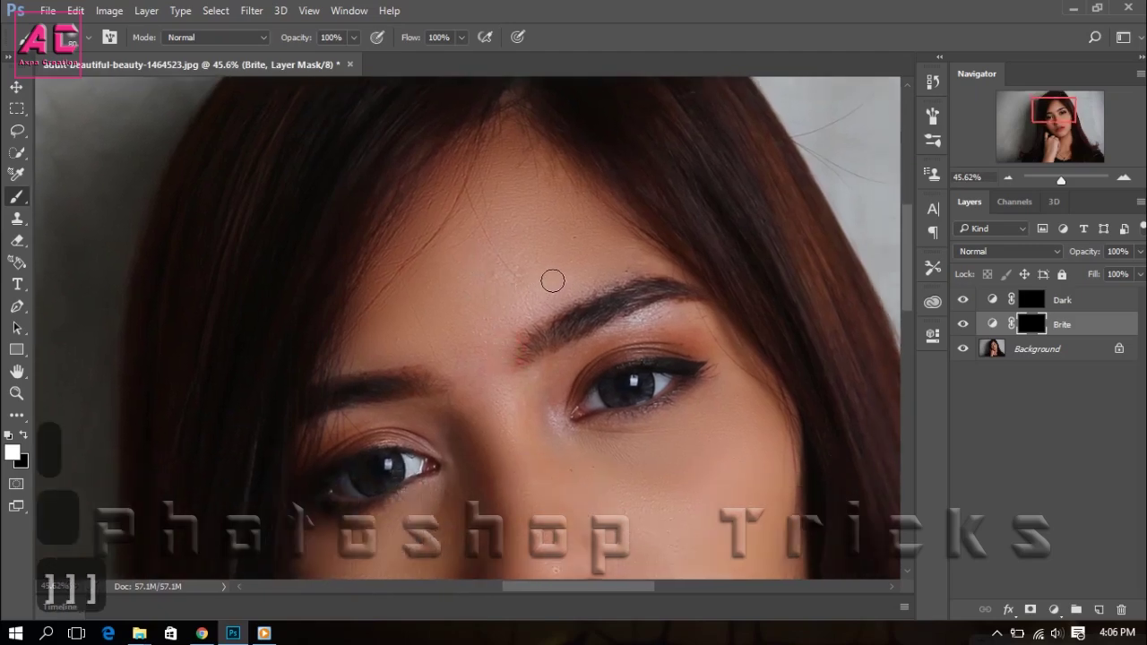
mouse_move(557, 286)
mouse_down()
mouse_move(512, 300)
mouse_move(460, 341)
mouse_up()
drag(498, 226, 471, 336)
click(504, 395)
Paint highlights on the Brite mask under the arch of the lit-side eyebrow and in a Y shape on the cheek below.
key(bracketleft)
key(bracketleft)
key(bracketleft)
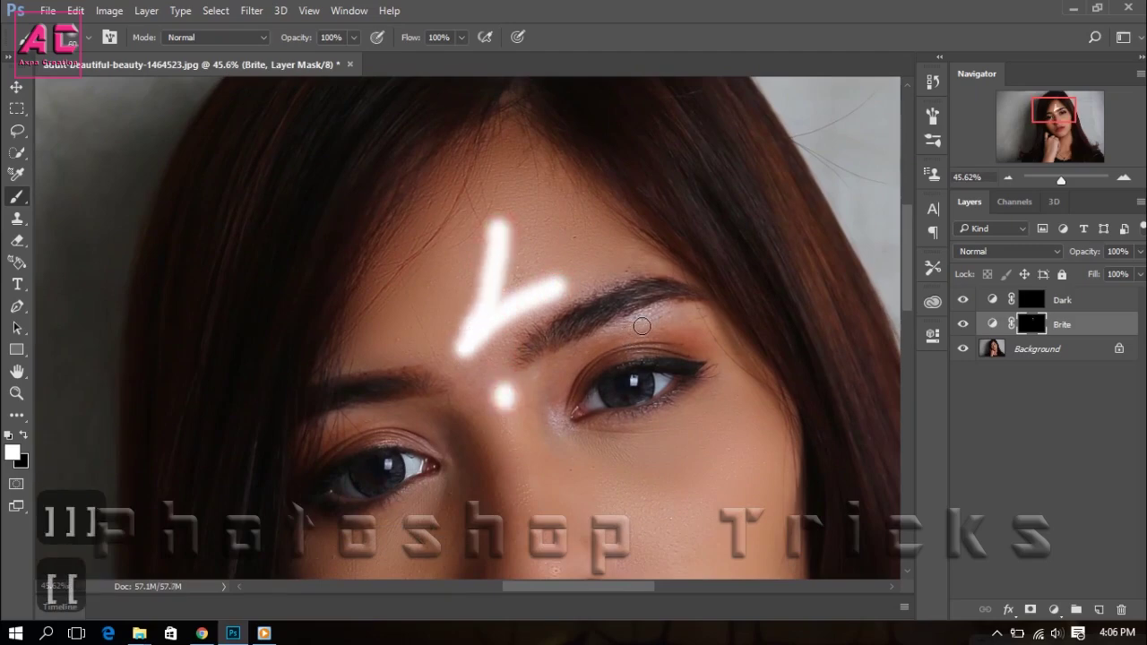
drag(625, 327, 678, 315)
mouse_move(628, 493)
mouse_down()
mouse_move(600, 202)
mouse_move(604, 239)
mouse_move(642, 296)
mouse_up()
key(bracketright)
key(bracketright)
key(bracketright)
mouse_move(656, 186)
mouse_down()
mouse_move(627, 244)
mouse_move(640, 296)
mouse_up()
Paint highlights on the Brite mask above the upper lip and, with a larger brush, on the nose tip.
key(bracketleft)
key(bracketleft)
drag(493, 320, 493, 342)
key(bracketright)
key(bracketright)
mouse_move(488, 262)
mouse_down()
mouse_move(505, 254)
mouse_move(477, 258)
mouse_up()
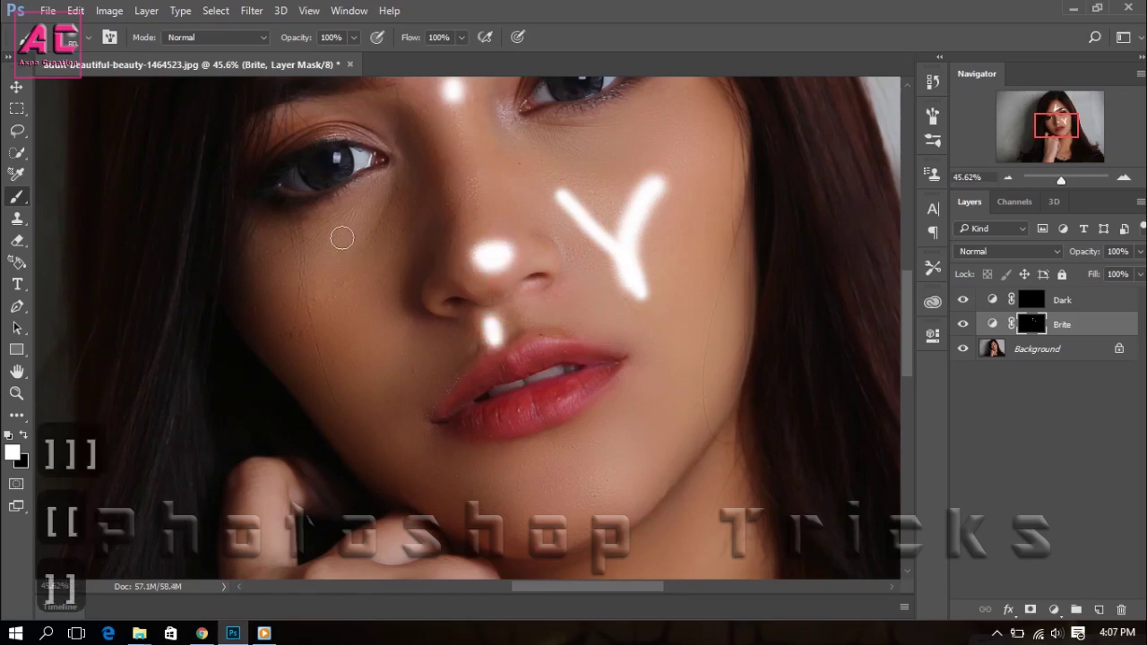
Paint short highlight strokes on the Brite mask over the shadowed cheek with a smaller brush.
key(bracketleft)
mouse_move(348, 234)
mouse_down()
mouse_move(320, 248)
mouse_move(304, 304)
mouse_move(360, 319)
mouse_move(386, 350)
mouse_move(366, 390)
mouse_up()
key(bracketleft)
drag(374, 443, 347, 335)
Paint highlights on the Brite mask across the chin and add short strokes on the outer and inner lit cheek.
mouse_move(505, 427)
mouse_down()
mouse_move(572, 427)
mouse_move(615, 381)
mouse_move(604, 369)
mouse_move(549, 397)
mouse_move(491, 397)
mouse_move(538, 384)
mouse_up()
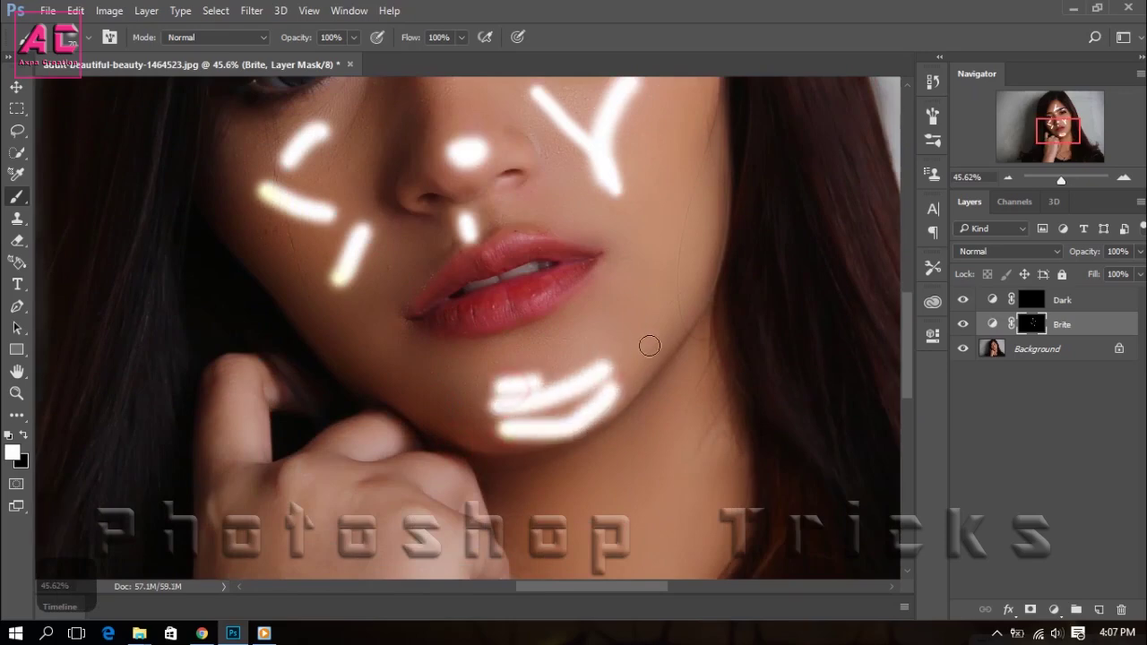
drag(642, 347, 621, 371)
drag(677, 167, 620, 246)
mouse_move(638, 146)
mouse_down()
mouse_move(606, 199)
mouse_move(602, 172)
mouse_up()
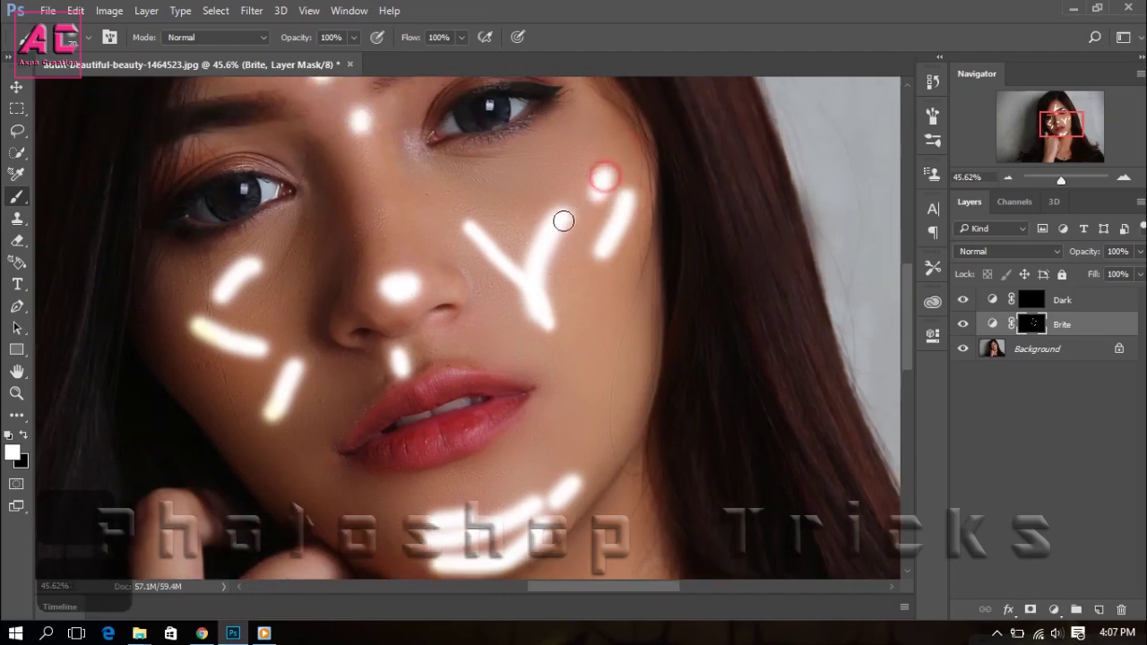
drag(504, 231, 526, 256)
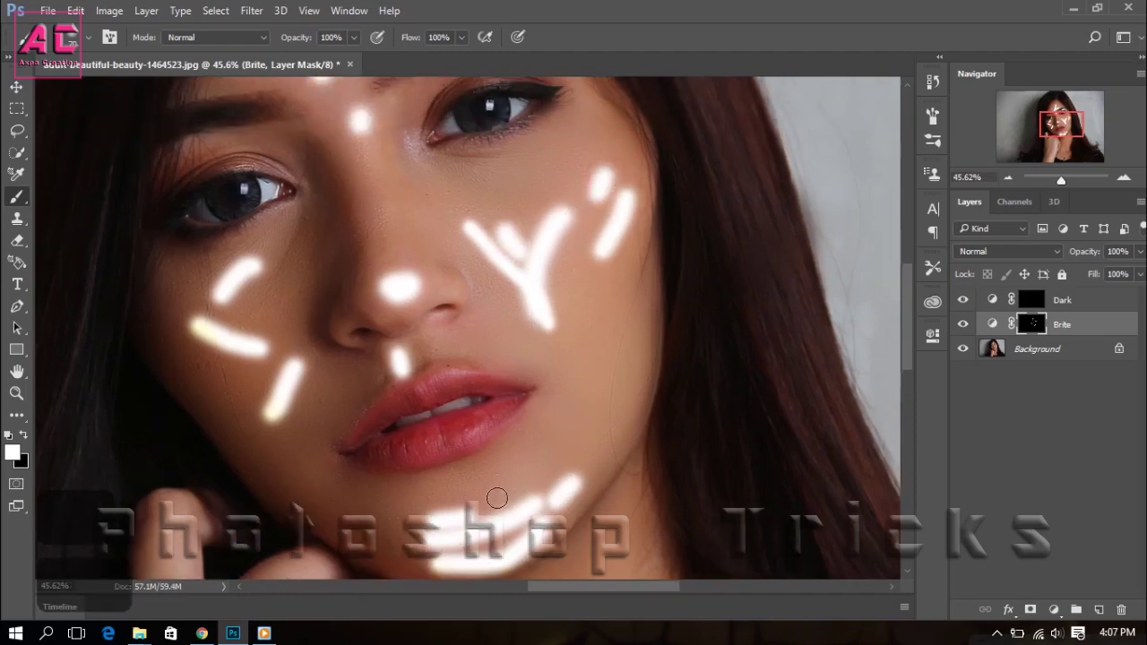
Paint highlight strokes on the Brite mask along the raised finger, the other fingers and the knuckle.
drag(497, 497, 562, 195)
drag(244, 210, 235, 305)
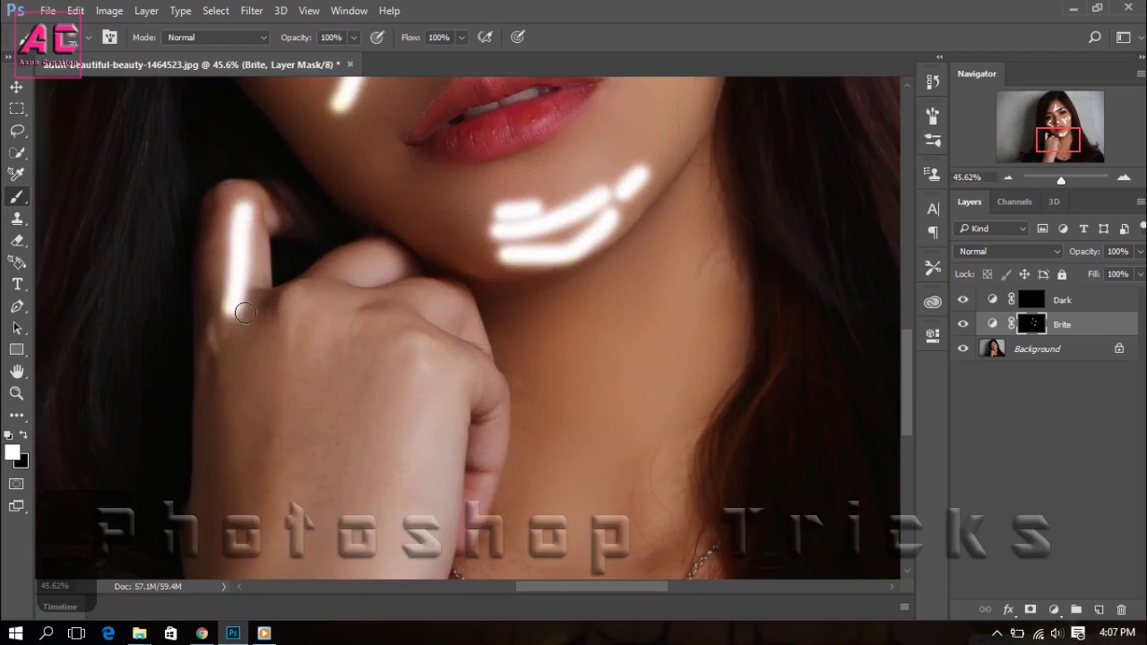
mouse_move(394, 257)
mouse_down()
mouse_move(345, 278)
mouse_move(385, 262)
mouse_up()
drag(434, 298, 449, 307)
drag(441, 414, 436, 255)
drag(410, 179, 404, 224)
Paint long highlight strokes on the Brite mask down the back of the hand and the wrist.
mouse_move(433, 317)
mouse_down()
mouse_move(438, 179)
mouse_move(460, 215)
mouse_move(369, 508)
mouse_up()
drag(351, 405, 325, 508)
drag(313, 232, 270, 316)
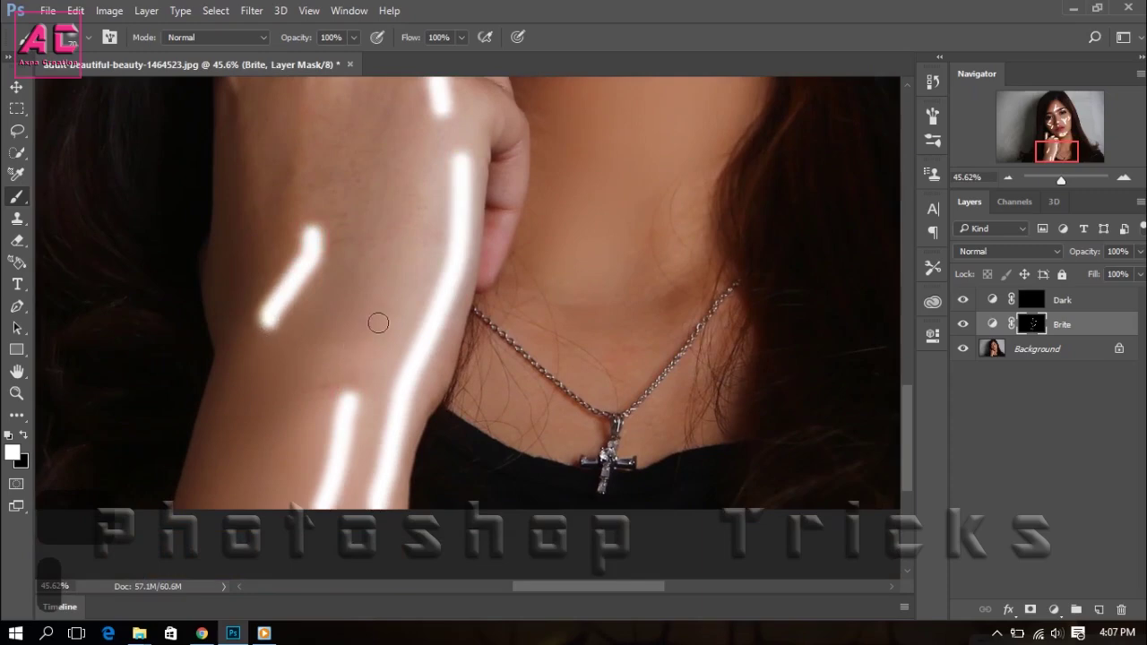
drag(426, 213, 368, 360)
drag(379, 208, 368, 359)
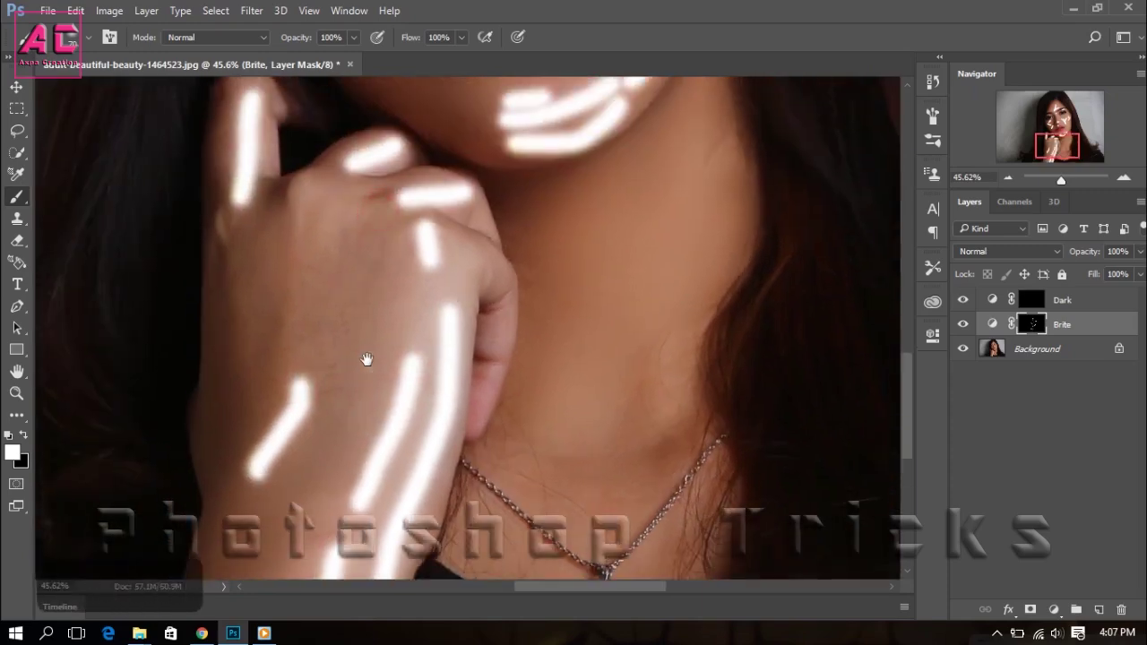
Reduce the brush size and paint thin highlight lines on the Brite mask along the hand's tendons and first knuckle.
key(bracketleft)
key(bracketleft)
key(bracketleft)
key(bracketleft)
key(bracketleft)
key(bracketleft)
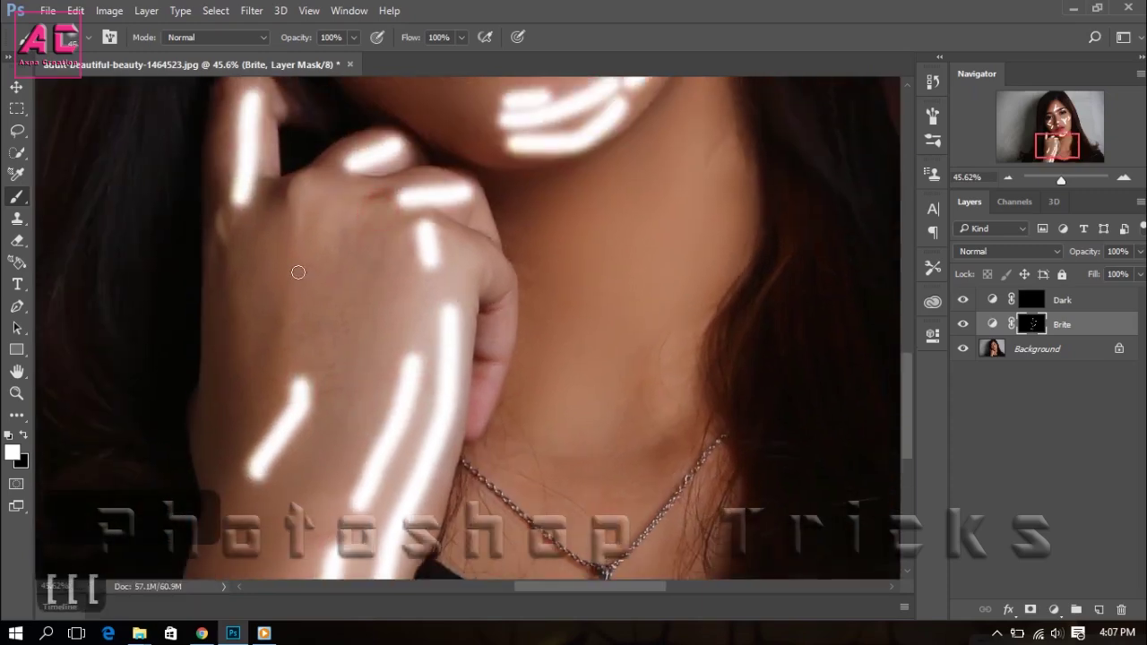
drag(297, 259, 279, 383)
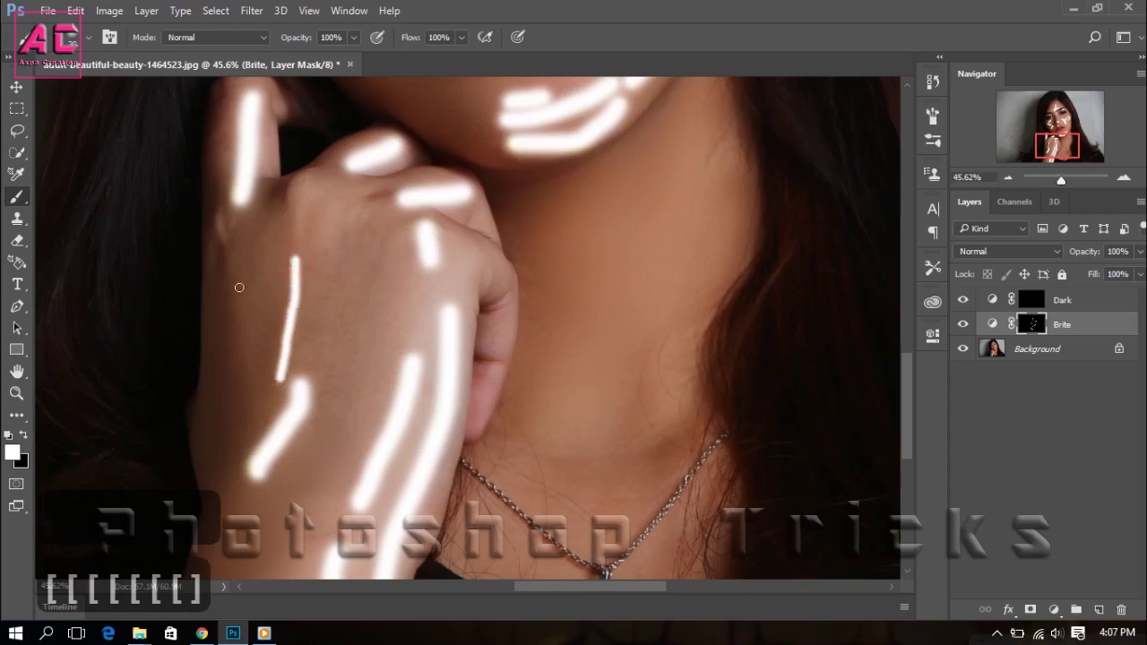
drag(239, 285, 249, 392)
drag(314, 175, 300, 224)
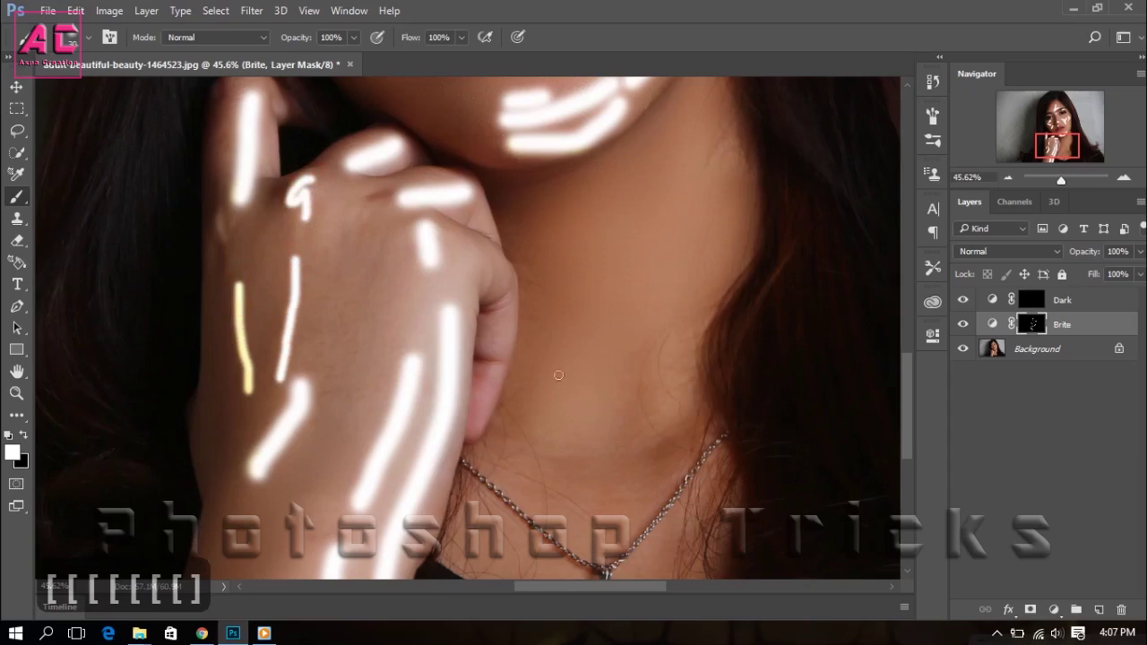
Feather the Brite layer mask to 101.1 px to blend the painted highlights into the skin.
scroll(633, 321, down, 5)
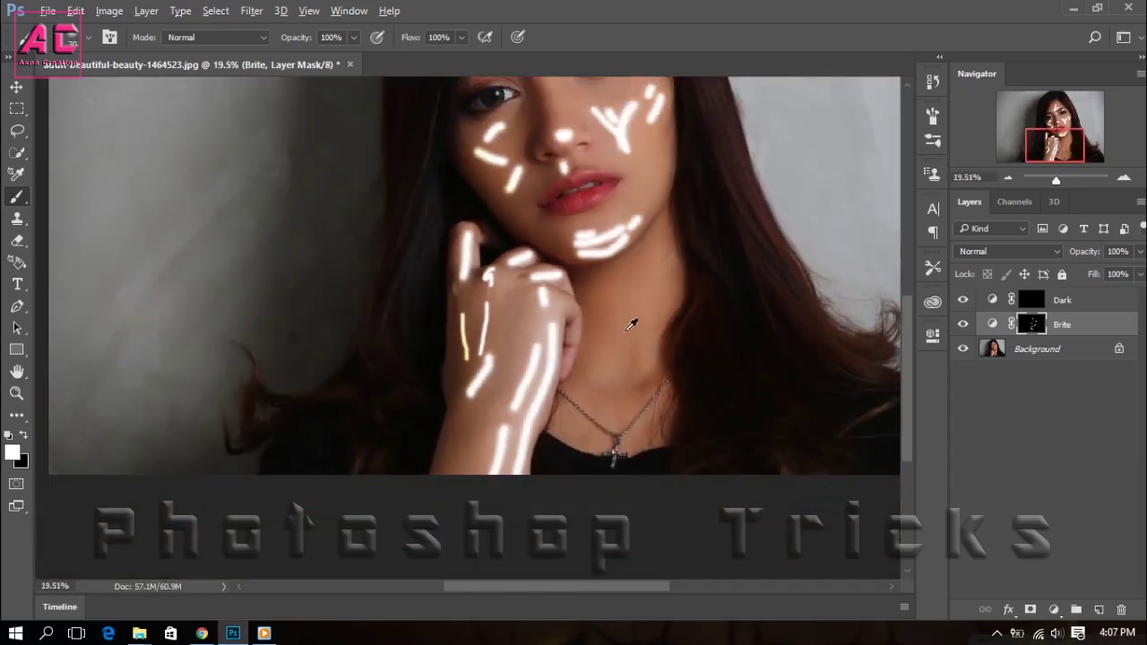
drag(551, 212, 522, 370)
scroll(537, 255, up, 2)
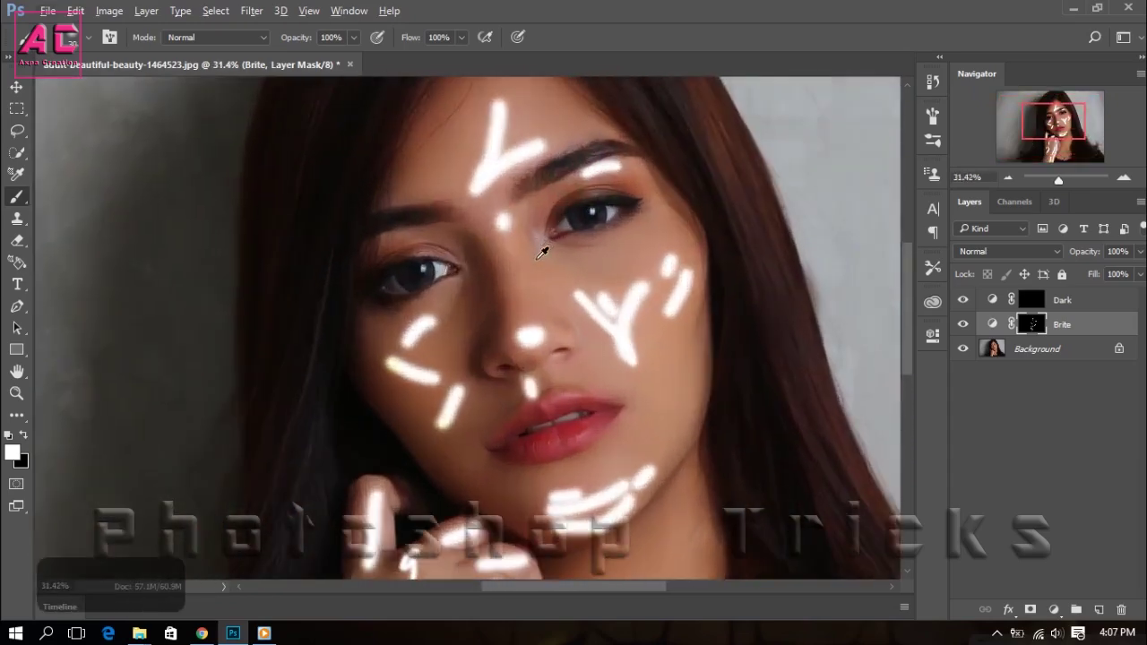
key(ctrl+0)
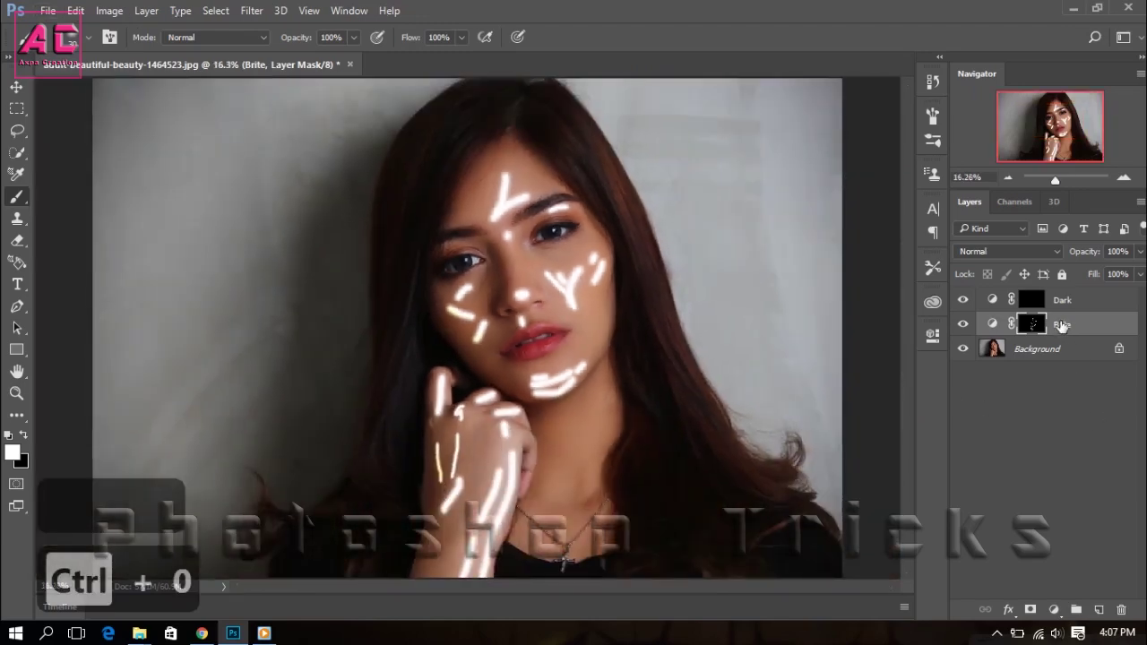
click(341, 12)
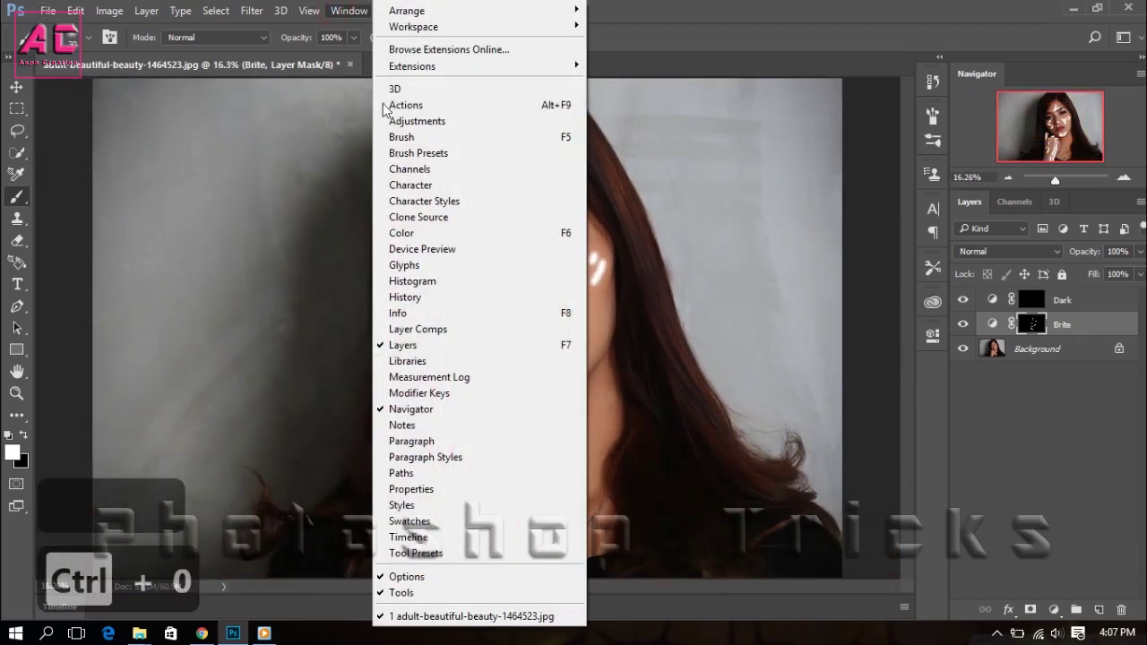
click(425, 490)
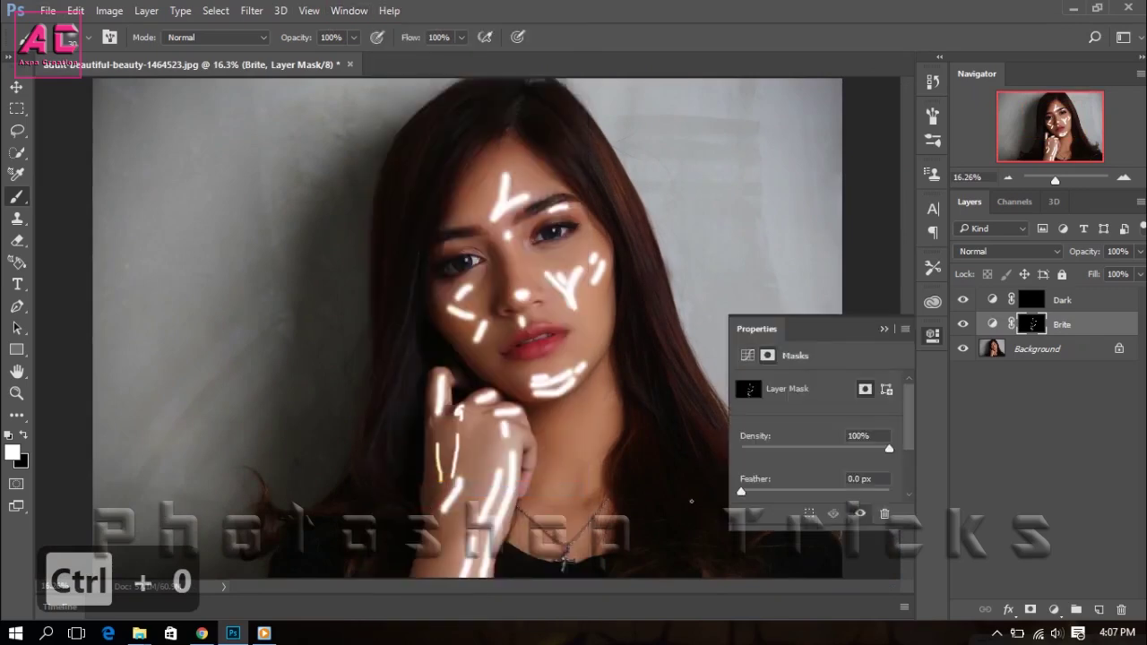
drag(769, 495, 830, 491)
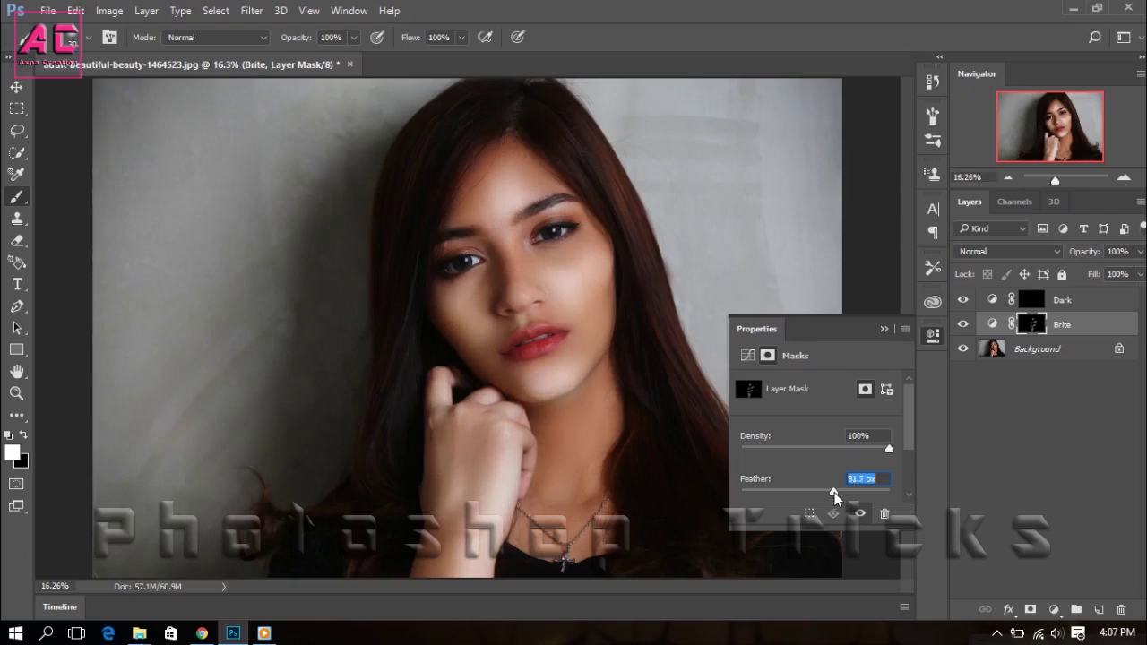
drag(826, 492, 829, 492)
drag(835, 496, 835, 495)
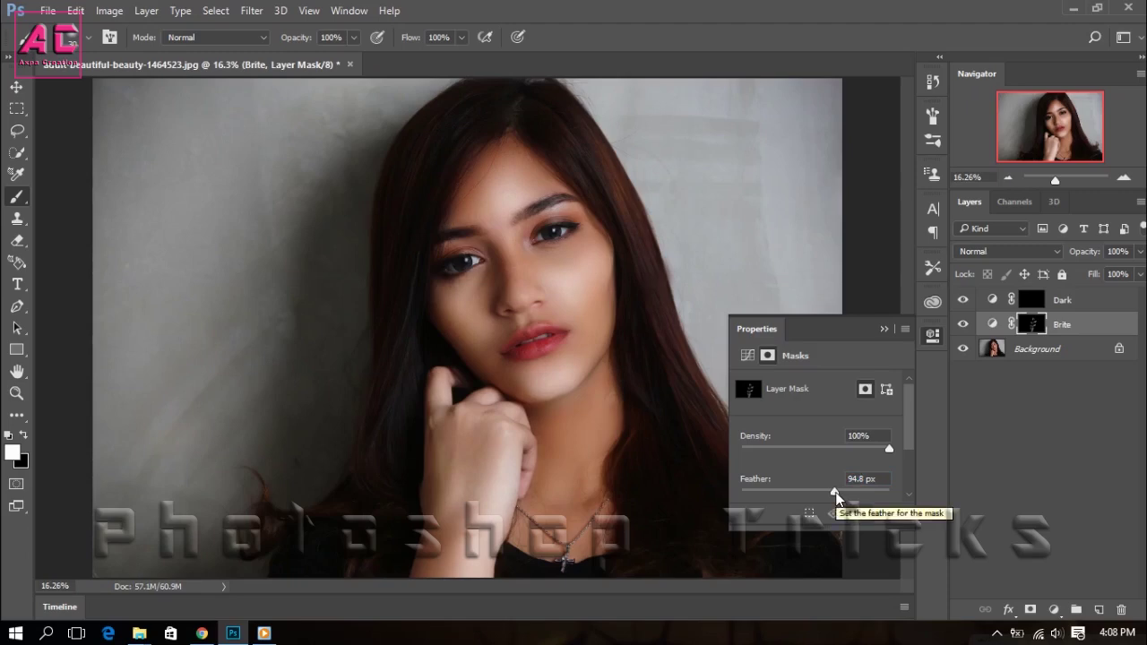
click(835, 496)
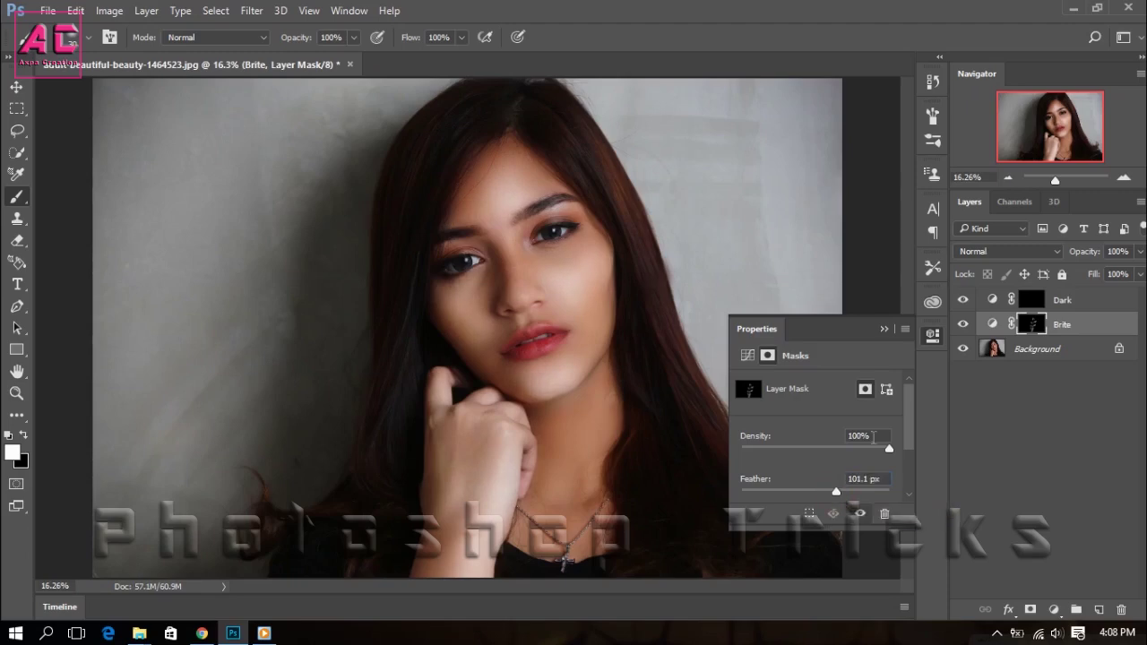
click(884, 330)
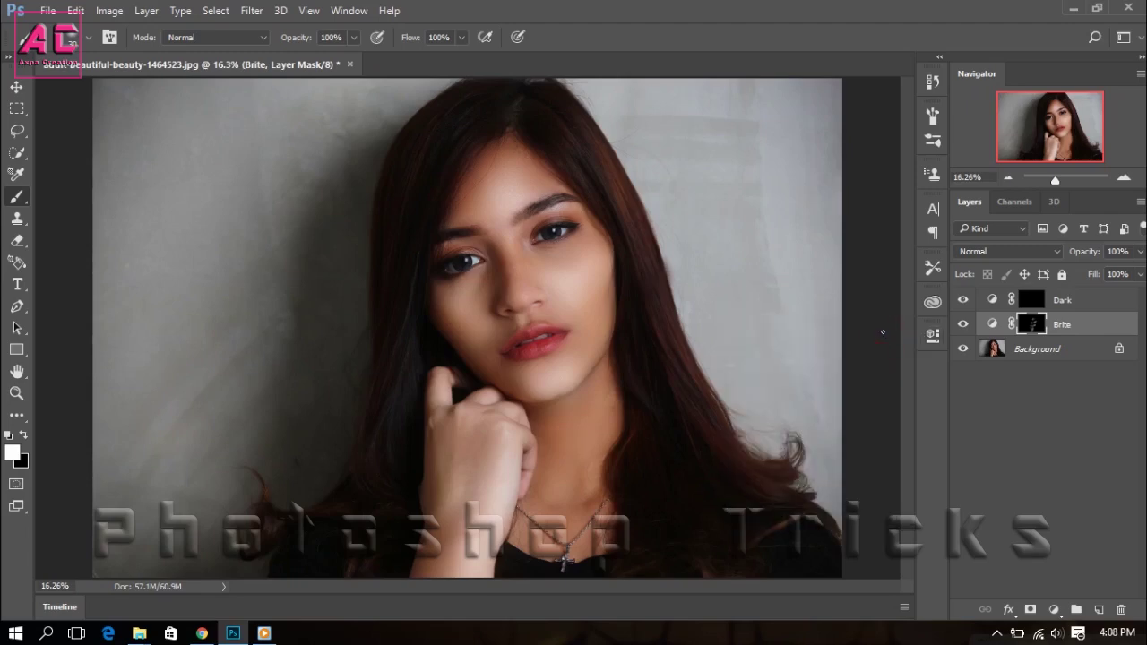
Enlarge the brush and paint shadow strokes on the Dark layer's mask along both sides of the hairline, the top of the forehead and the temple.
click(1038, 305)
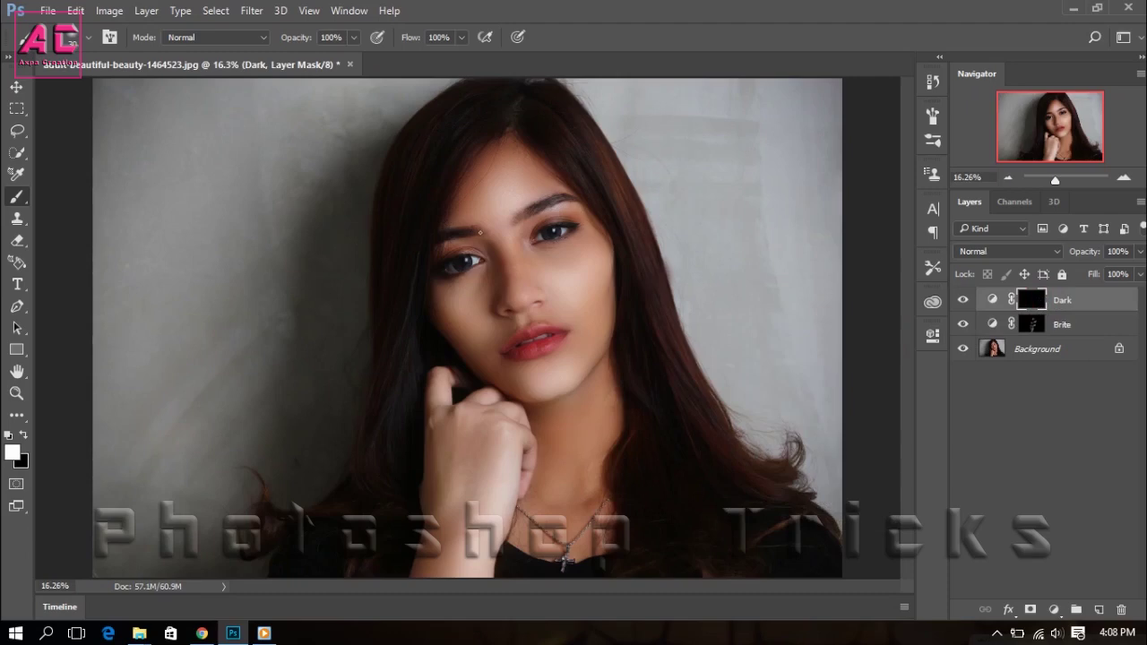
scroll(480, 233, up, 8)
drag(519, 179, 499, 335)
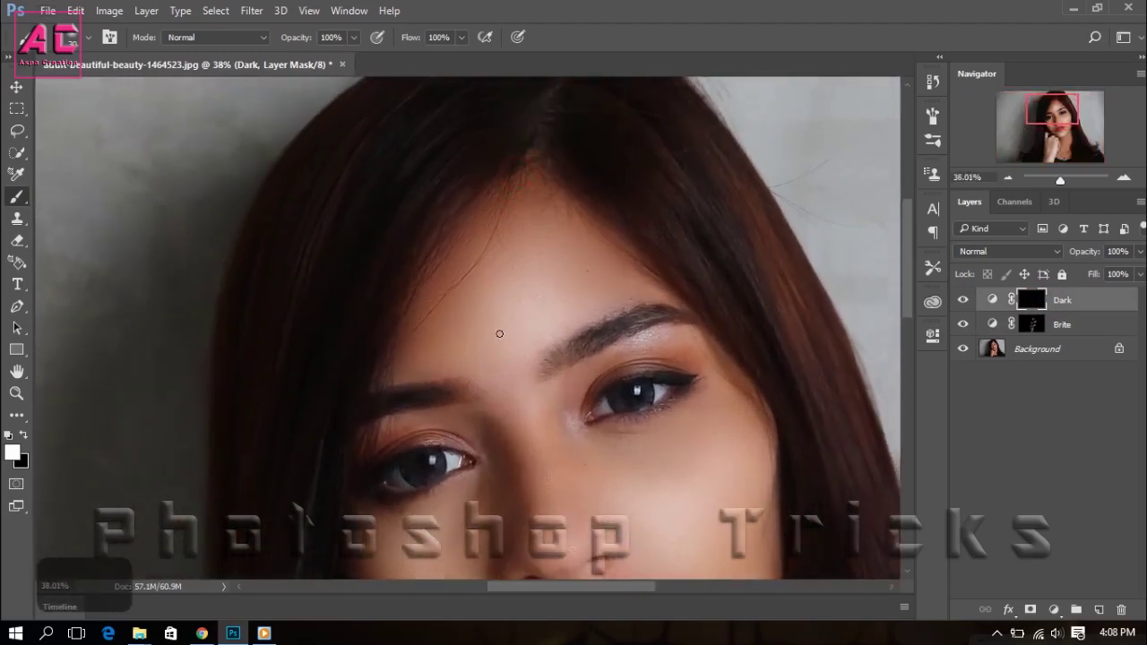
key(bracketright)
key(bracketright)
key(bracketright)
key(bracketright)
key(bracketright)
key(bracketleft)
drag(492, 220, 393, 364)
mouse_move(539, 193)
mouse_down()
mouse_move(534, 212)
mouse_move(685, 298)
mouse_up()
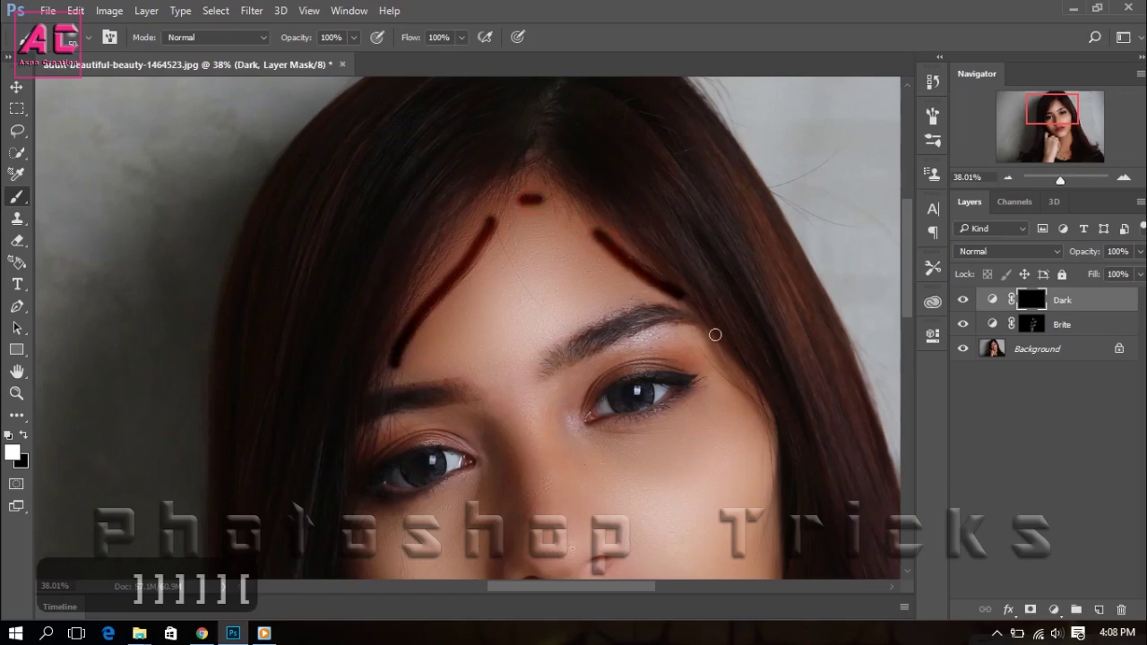
drag(724, 357, 769, 422)
Paint shadow strokes on the Dark mask down the shaded side of the nose and between the nostril and upper lip.
drag(623, 437, 615, 302)
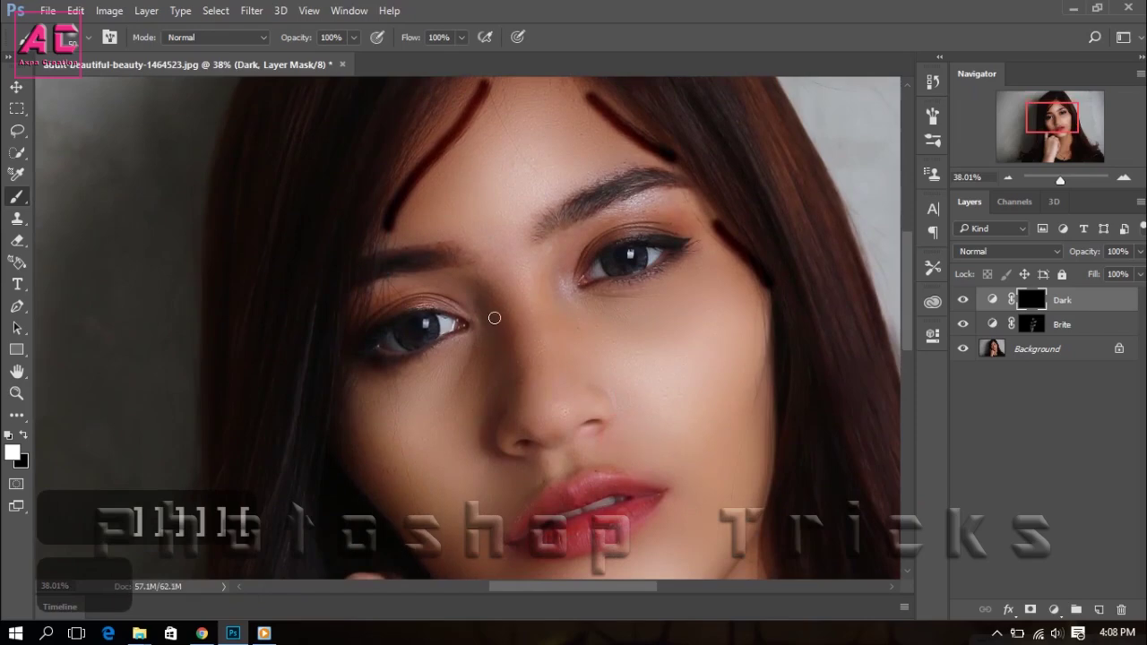
mouse_move(473, 296)
mouse_down()
mouse_move(494, 328)
mouse_move(506, 415)
mouse_move(498, 463)
mouse_up()
mouse_move(481, 367)
mouse_down()
mouse_move(474, 453)
mouse_move(523, 493)
mouse_move(544, 482)
mouse_move(533, 347)
mouse_up()
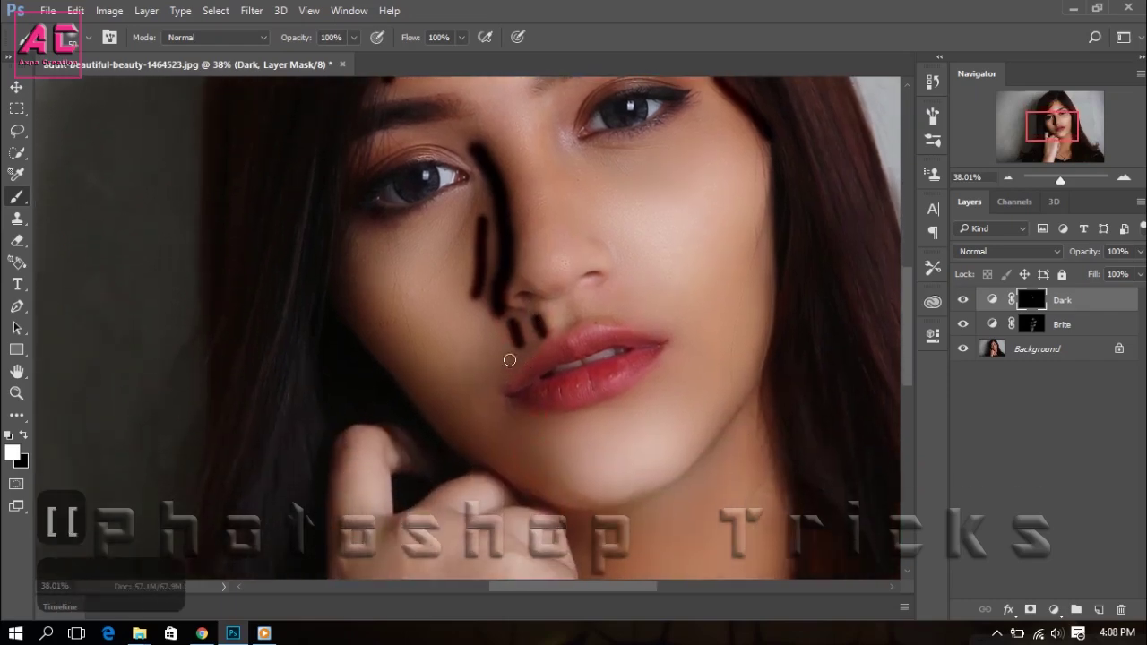
Paint shadow strokes on the Dark mask along the cheek edge, jawline and chin, undoing an unwanted stroke.
mouse_move(339, 267)
mouse_down()
mouse_move(347, 305)
mouse_move(443, 434)
mouse_up()
drag(404, 362, 527, 488)
mouse_move(513, 429)
mouse_down()
mouse_move(521, 471)
mouse_move(526, 358)
mouse_move(512, 367)
mouse_move(549, 392)
mouse_move(571, 440)
mouse_up()
mouse_move(716, 307)
mouse_down()
mouse_move(653, 372)
mouse_move(572, 404)
mouse_move(601, 256)
mouse_up()
key(ctrl+z)
Paint long shadow strokes on the Dark mask down the outer edge of the raised finger, hand and wrist.
scroll(597, 260, down, 2)
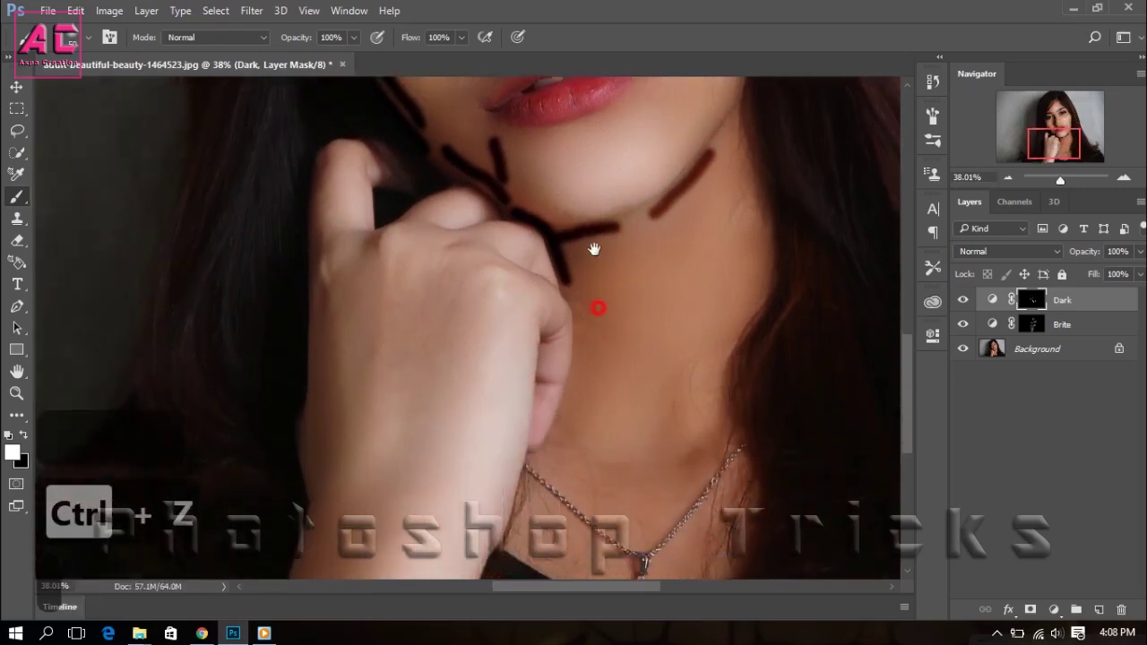
drag(319, 140, 308, 440)
mouse_move(330, 395)
mouse_down()
mouse_move(325, 441)
mouse_move(305, 442)
mouse_move(336, 280)
mouse_move(282, 436)
mouse_up()
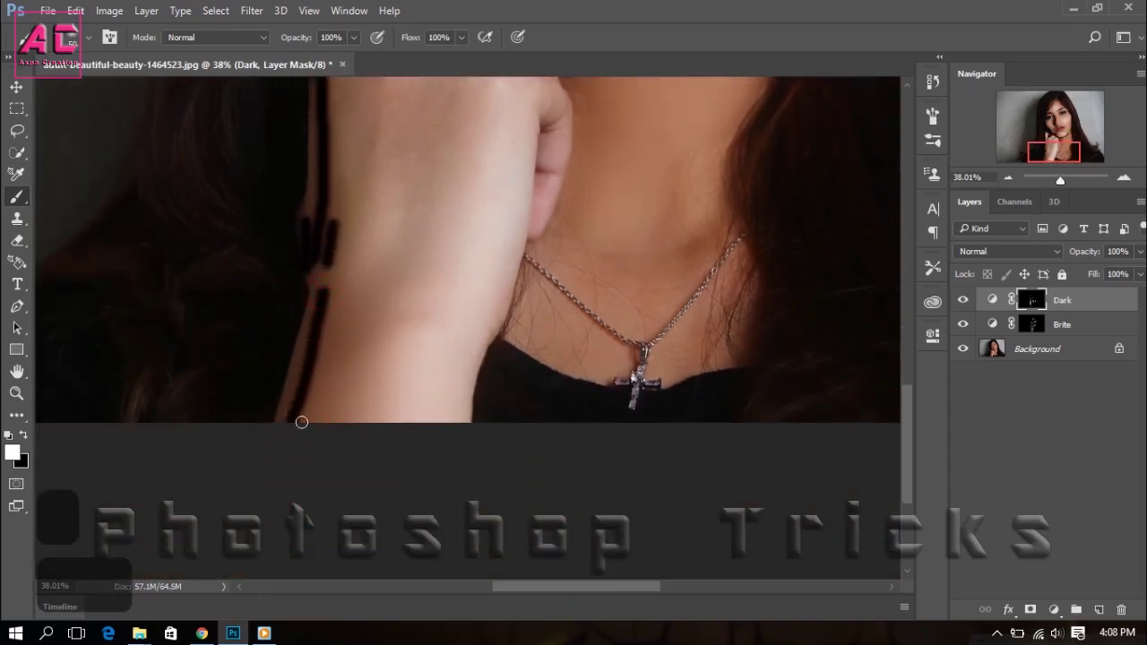
drag(350, 318, 304, 420)
Add short shadow strokes on the Dark mask at the base of the raised finger and beside the corner of the mouth.
drag(475, 237, 451, 445)
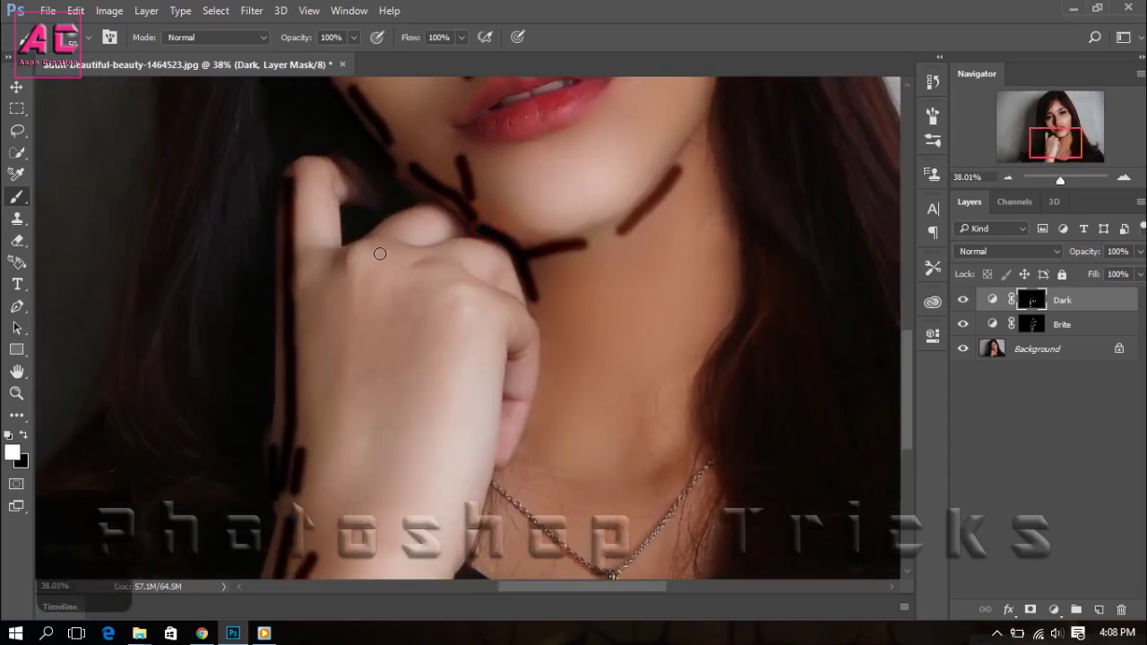
drag(345, 250, 320, 292)
drag(499, 191, 490, 333)
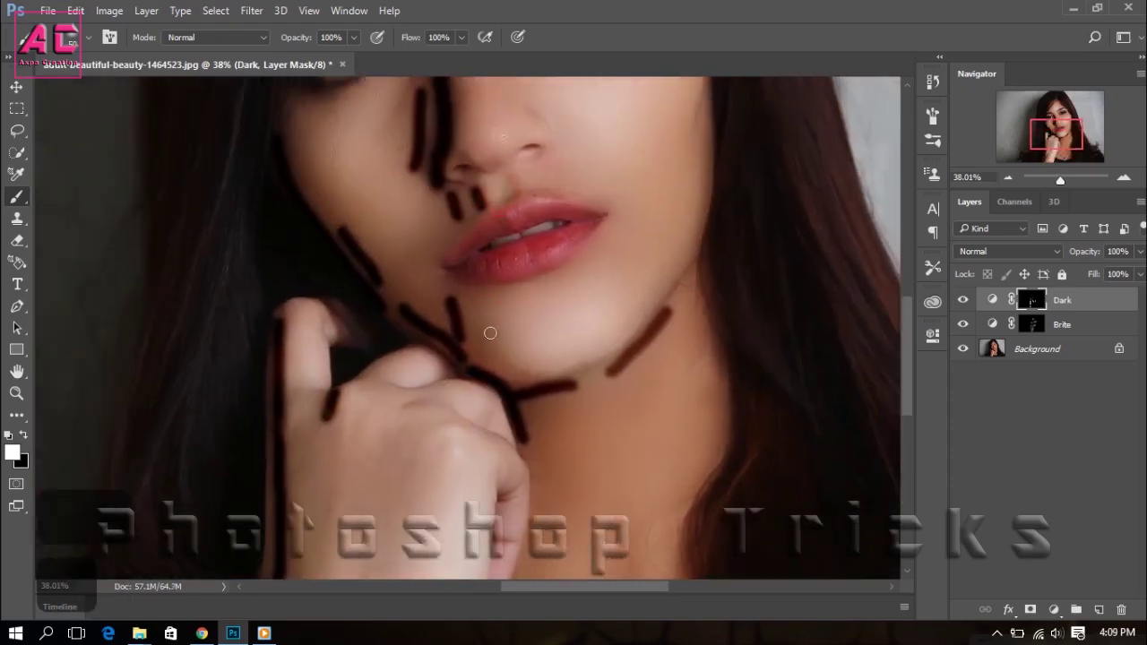
drag(421, 264, 418, 299)
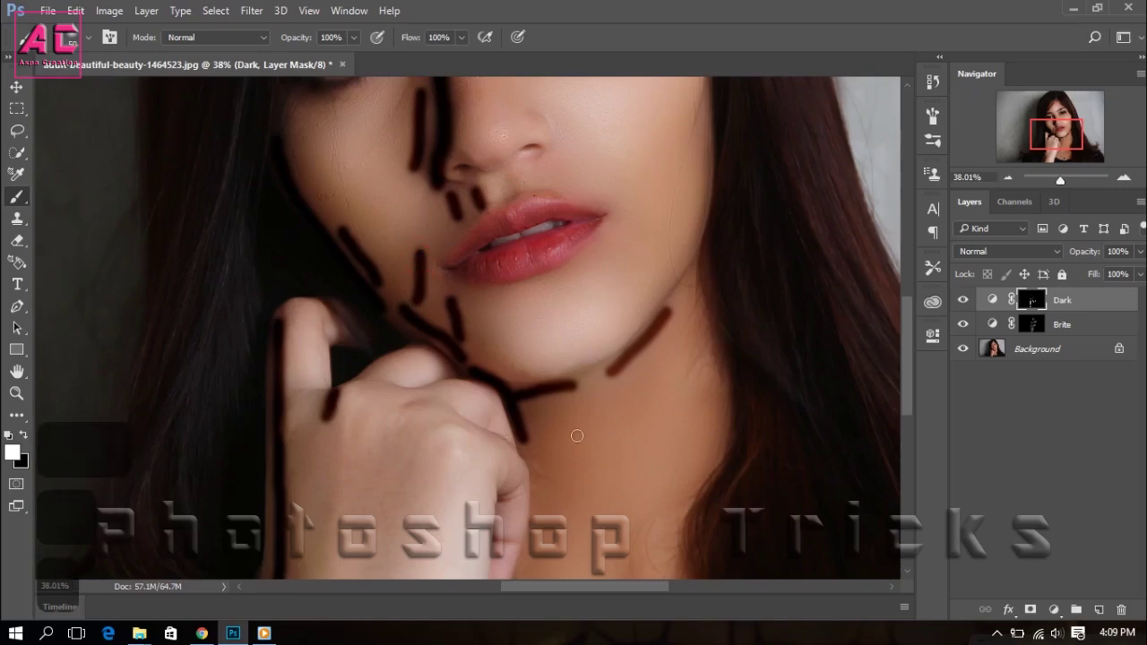
Feather the Dark layer mask to blend the painted shadows softly into the skin.
key(ctrl+0)
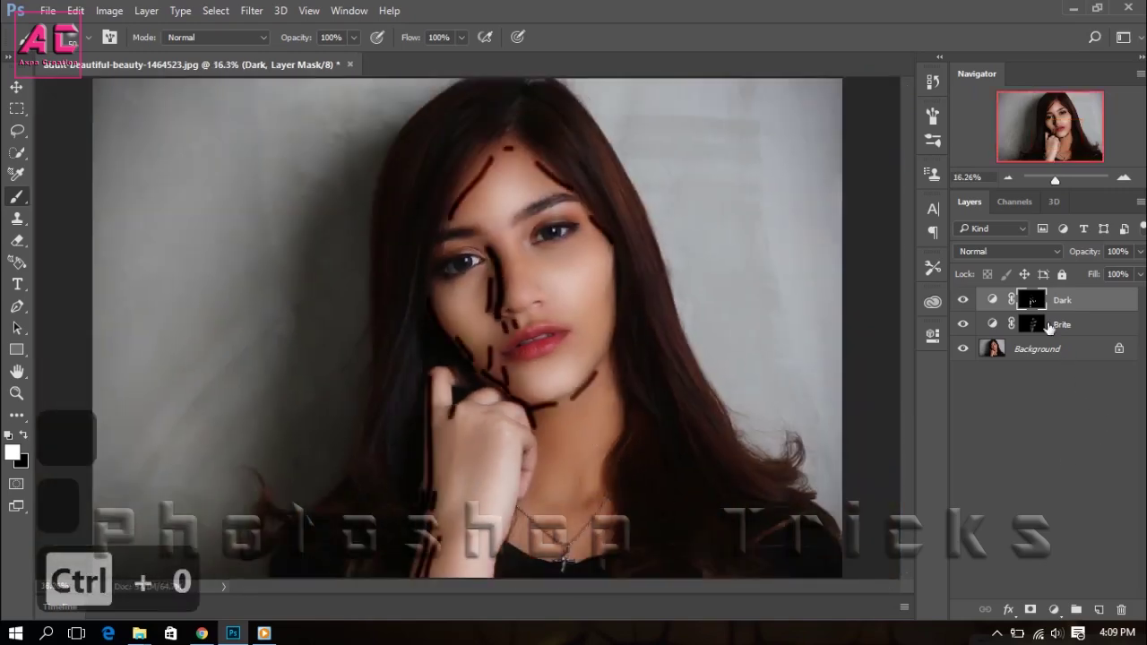
click(345, 11)
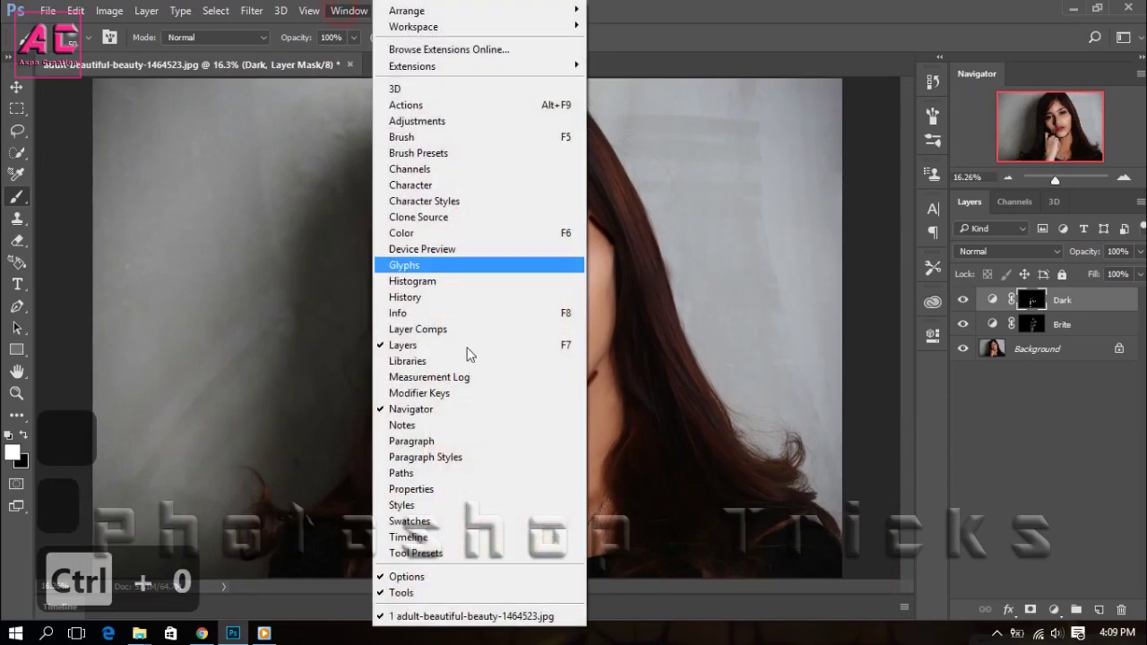
click(420, 493)
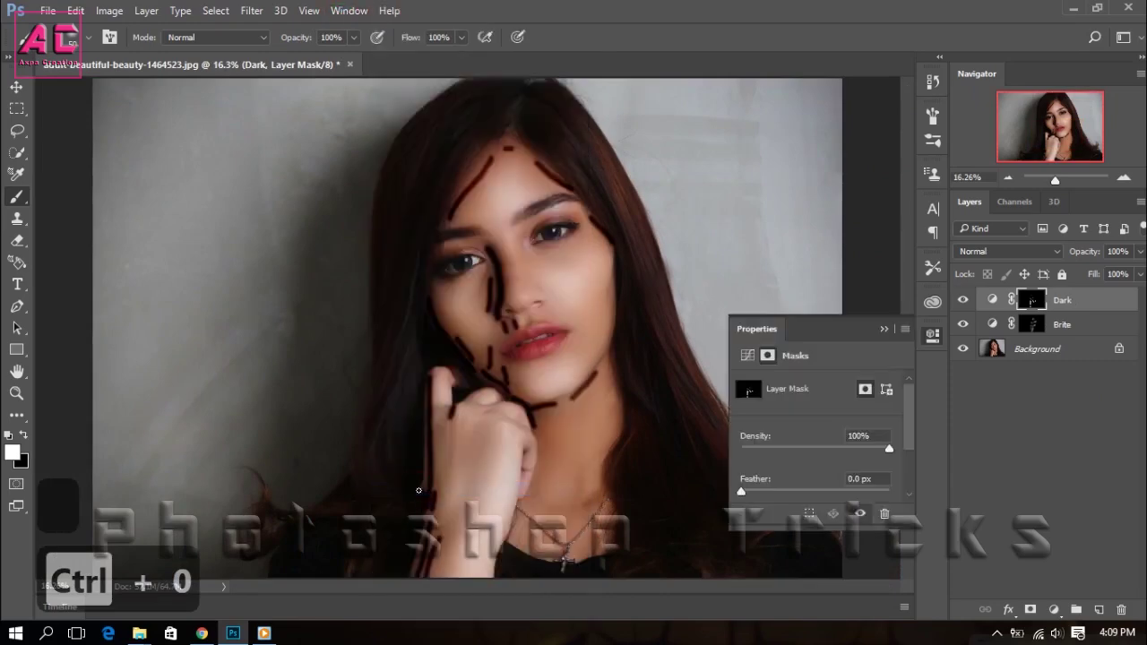
drag(780, 490, 816, 489)
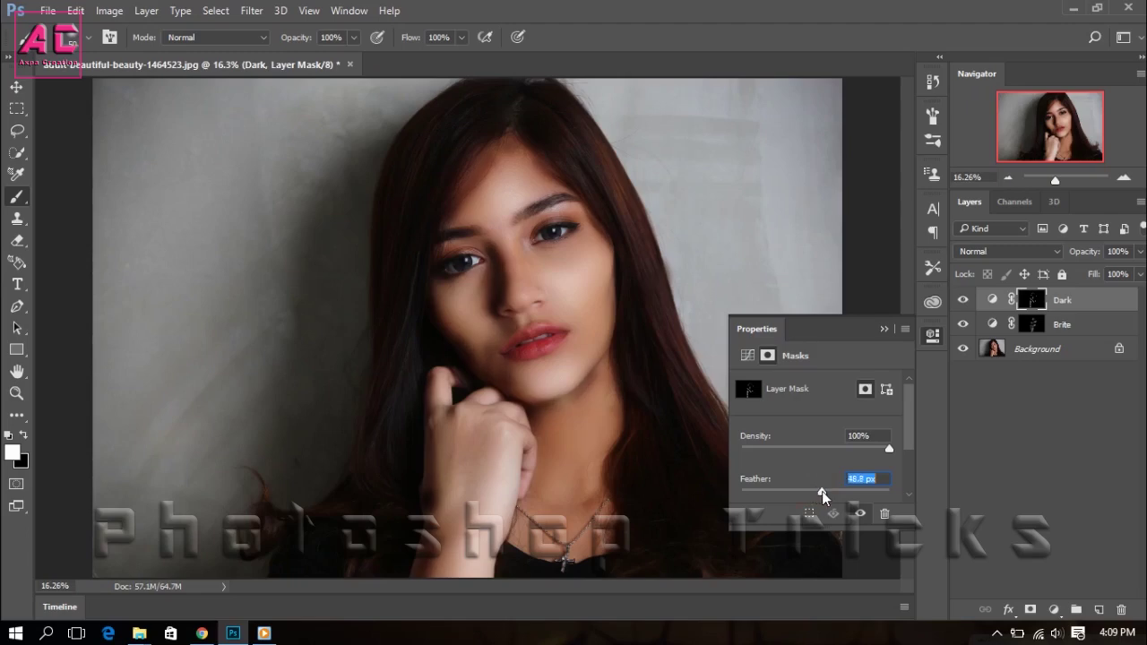
drag(829, 492, 839, 494)
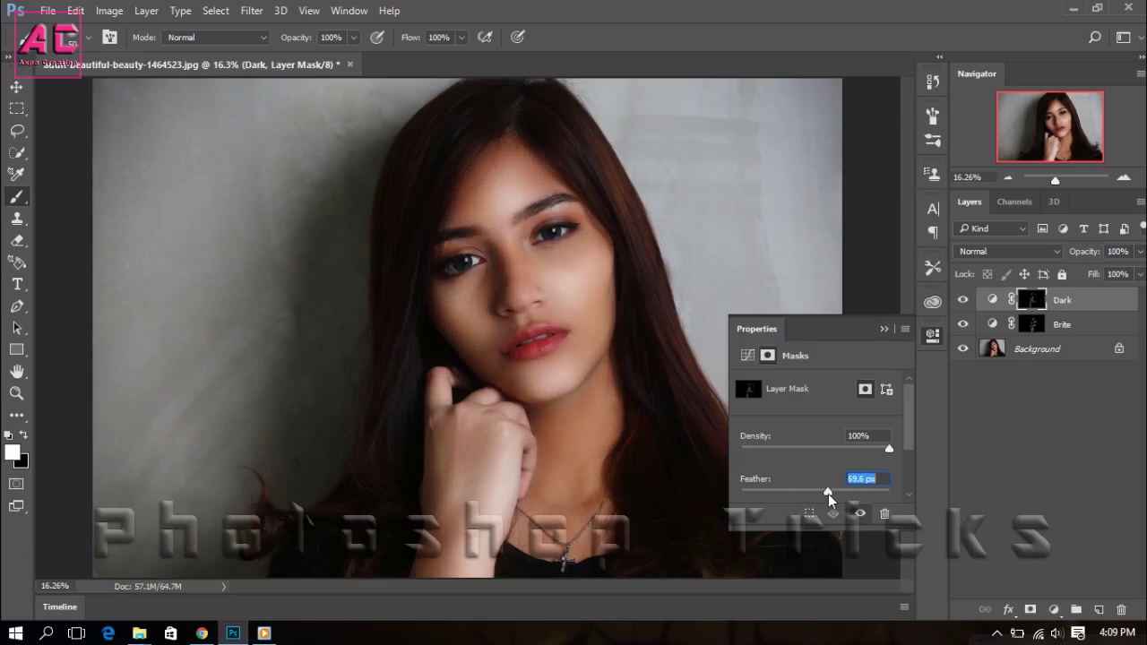
drag(828, 494, 841, 496)
click(884, 330)
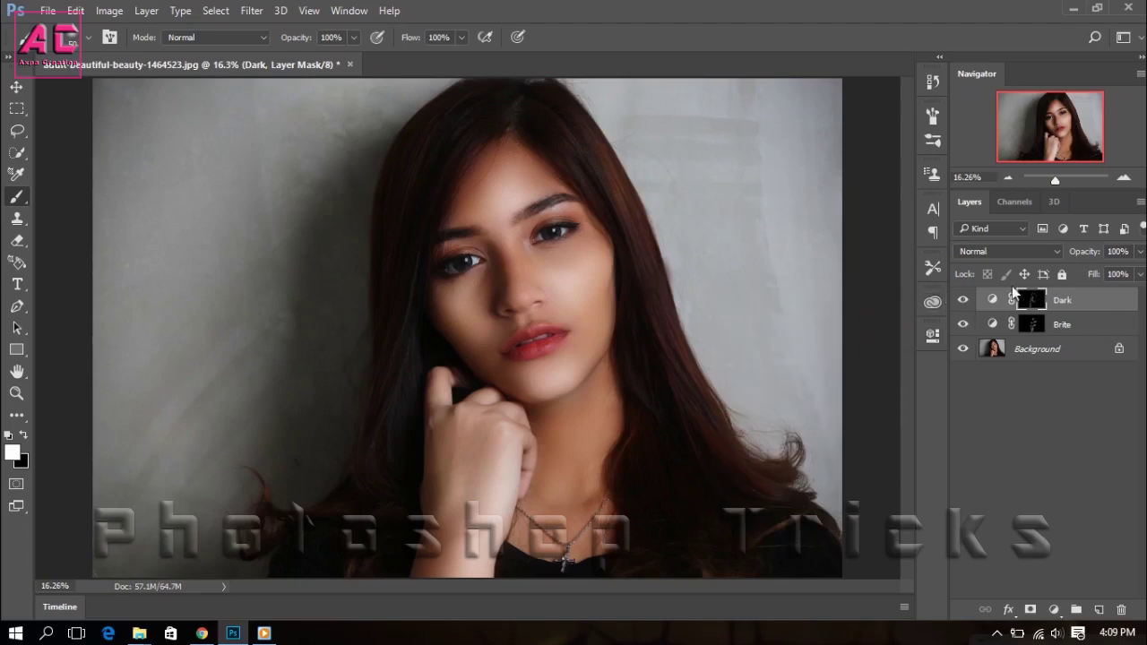
Set the Dark layer's blend mode to Luminosity and its opacity to 80%.
click(1004, 252)
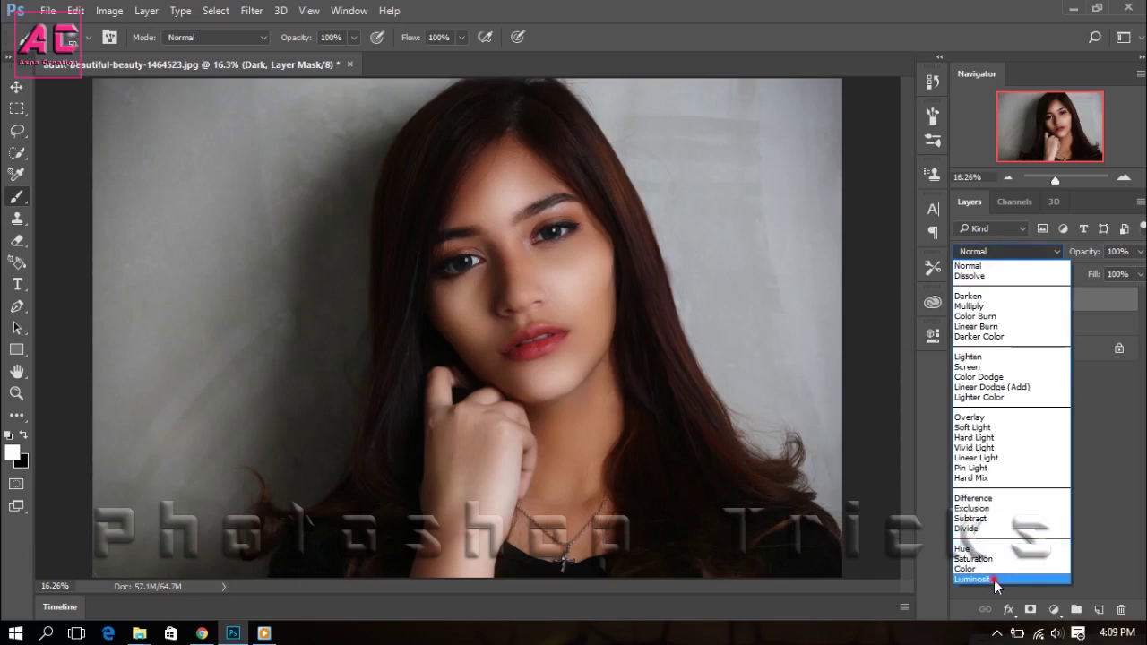
click(995, 579)
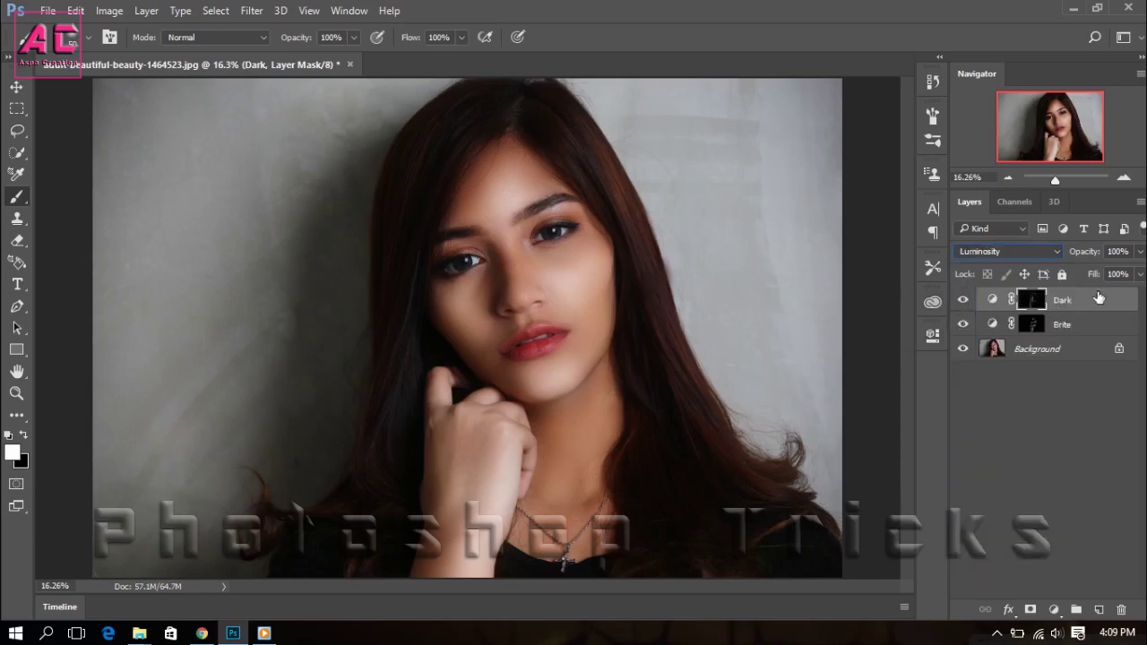
drag(1092, 253, 1076, 254)
click(1116, 253)
text(80)
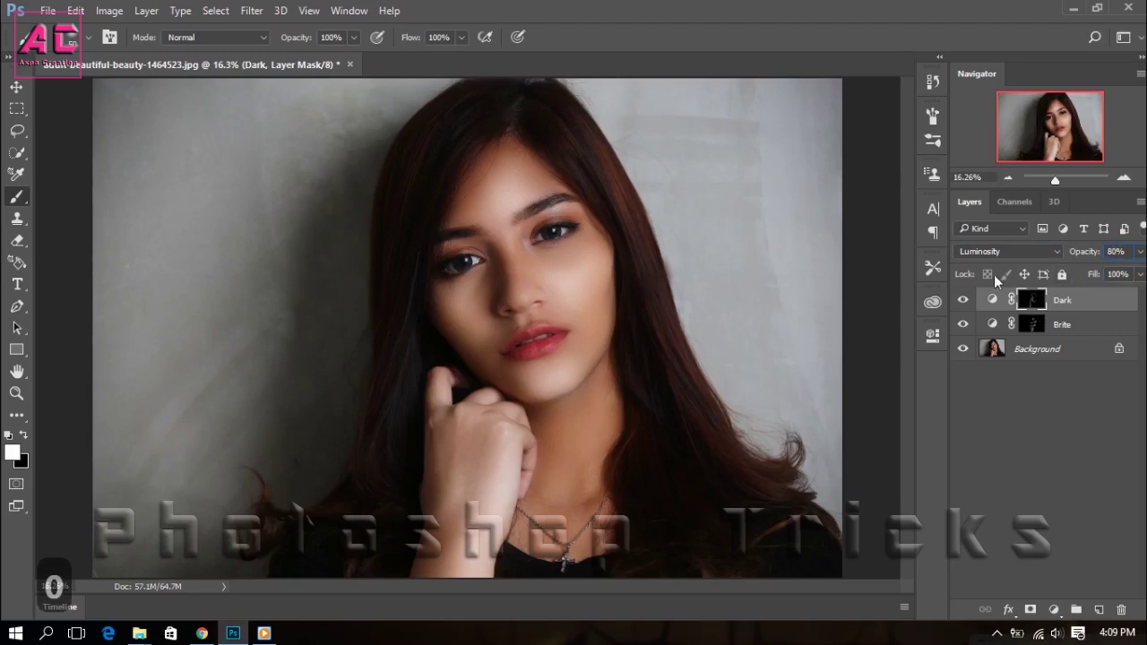
Set the Brite layer's opacity to 80% and switch to the Move tool.
click(1027, 325)
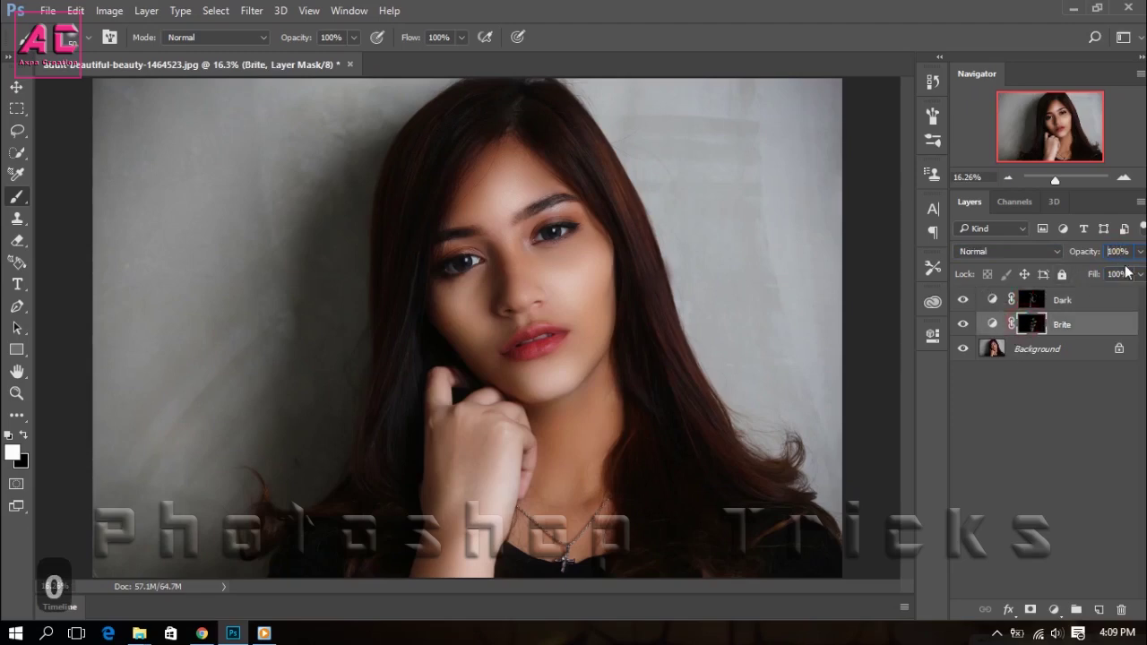
click(1070, 256)
text(8)
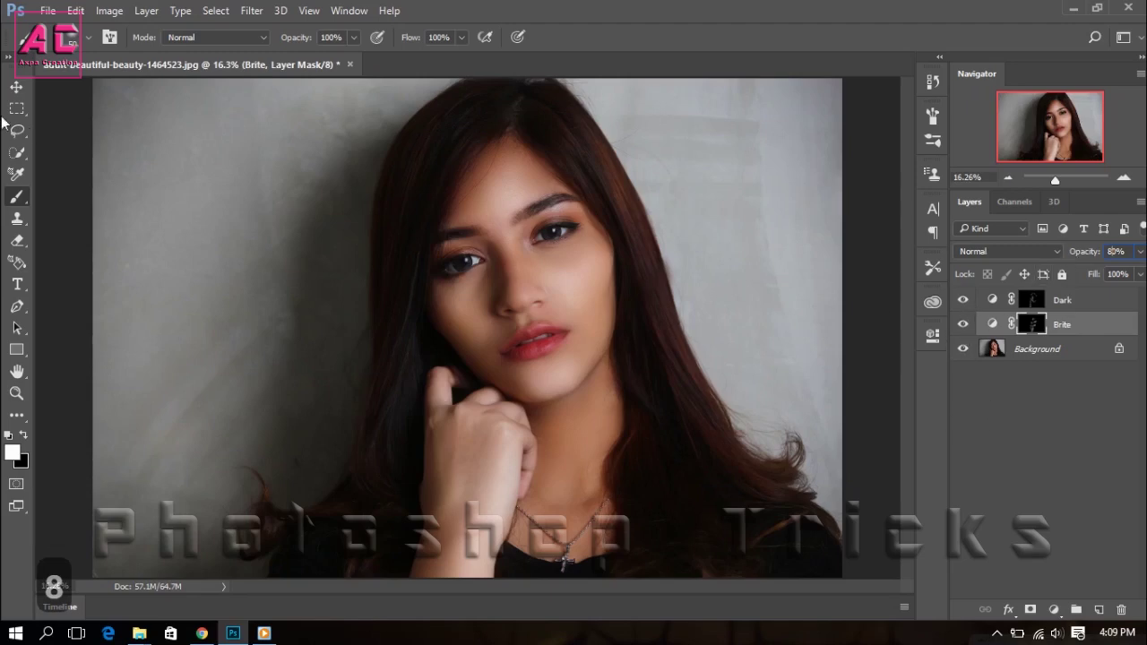
click(16, 87)
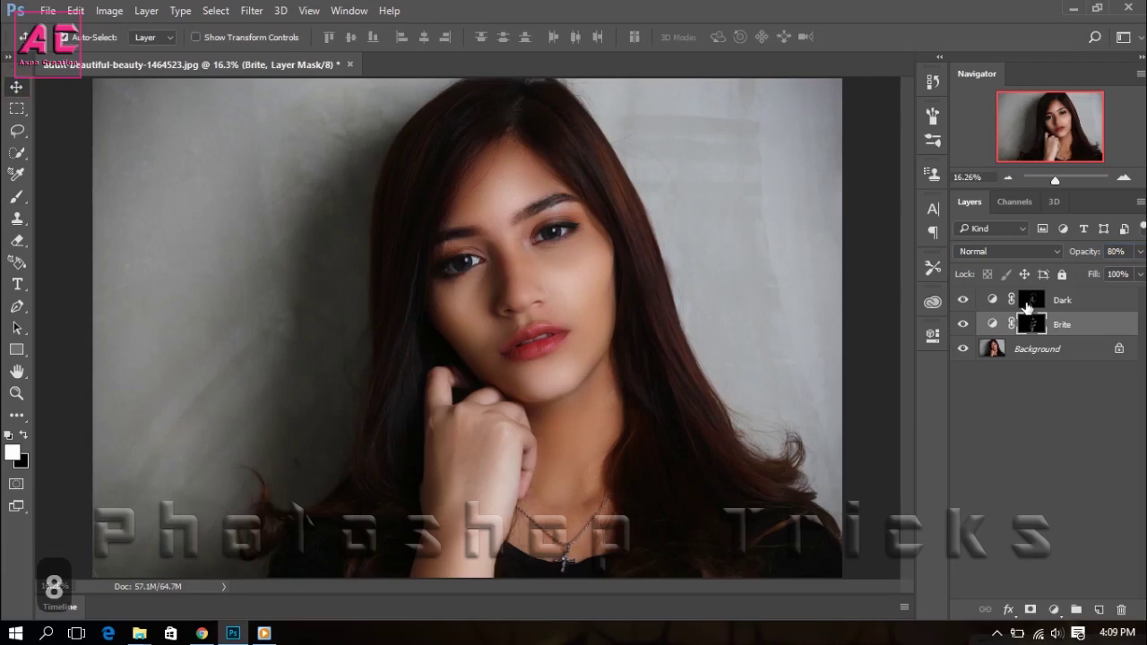
Compare the portrait before and after by hiding and showing every layer except the Background.
click(1028, 305)
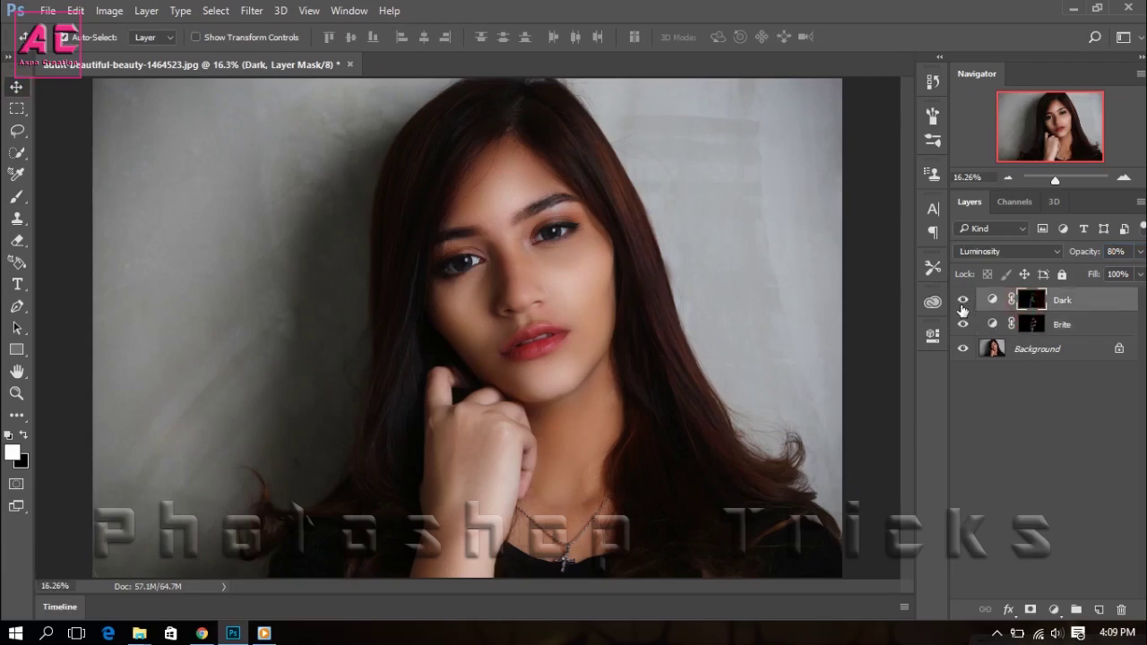
scroll(523, 339, up, 1)
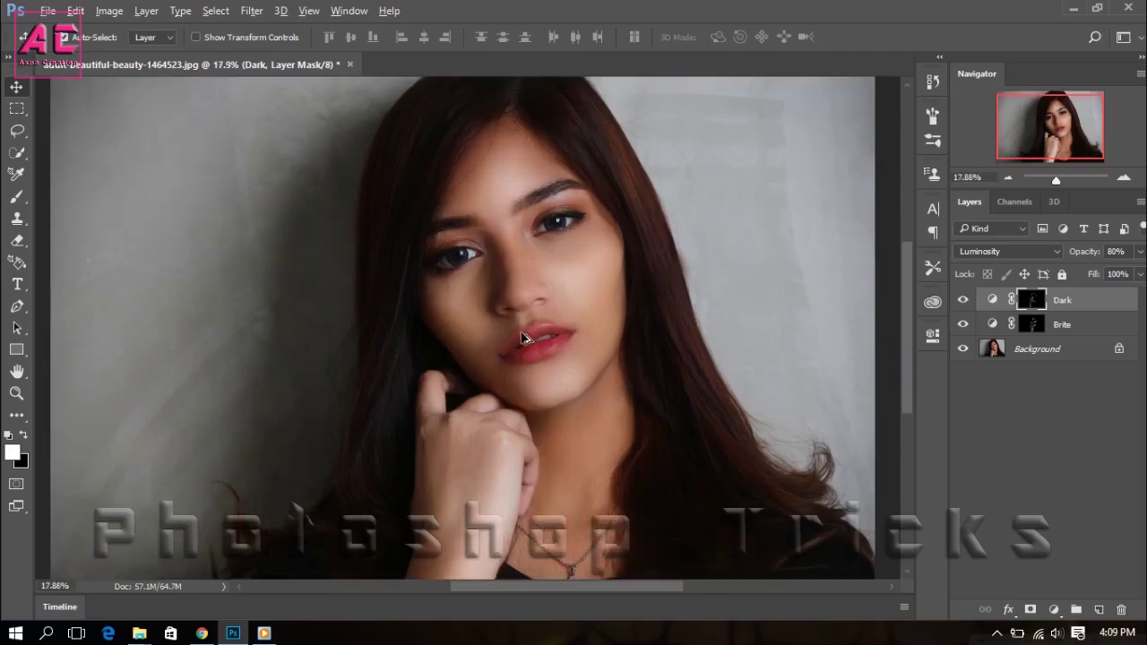
alt+click(963, 352)
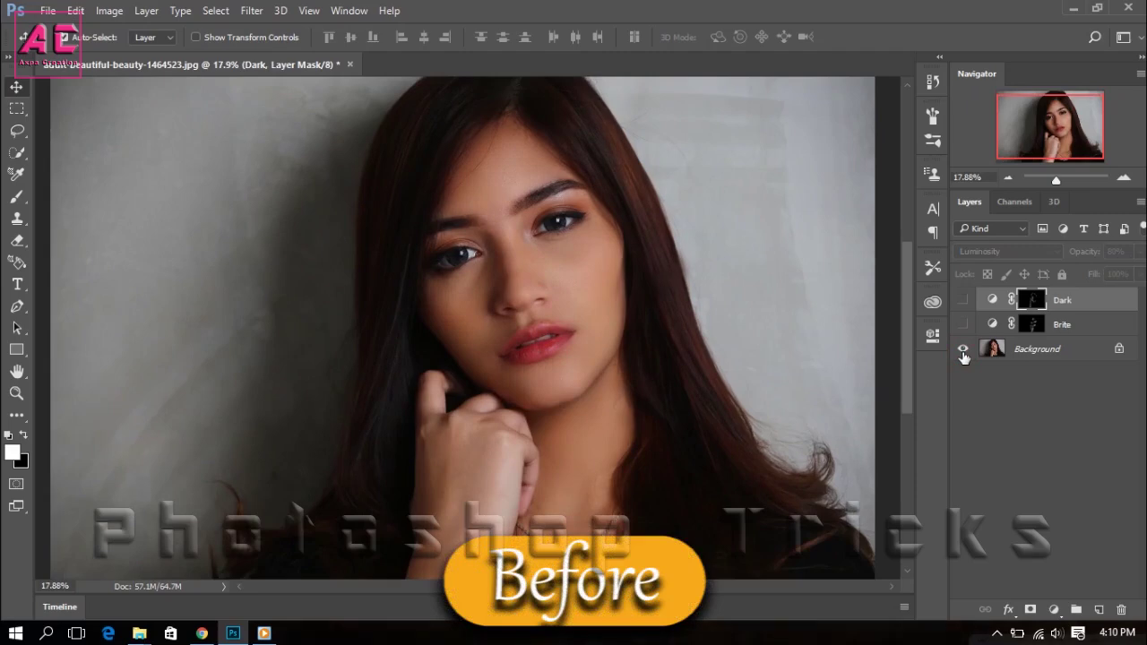
alt+click(964, 351)
alt+click(963, 351)
alt+click(964, 351)
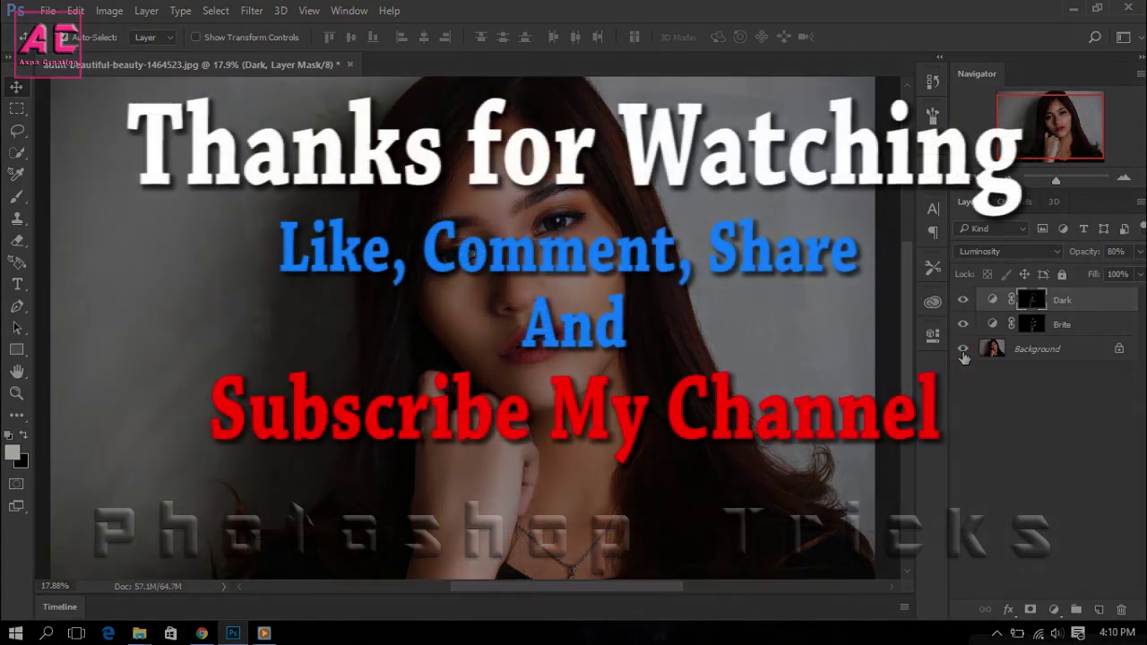
key(ctrl+0)
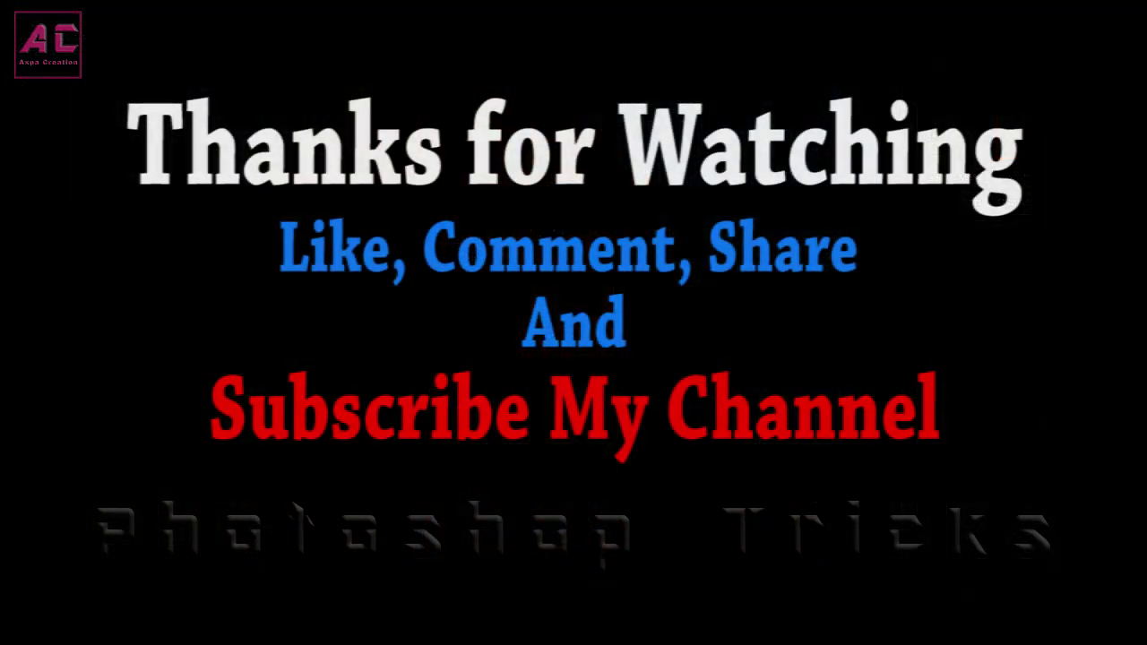